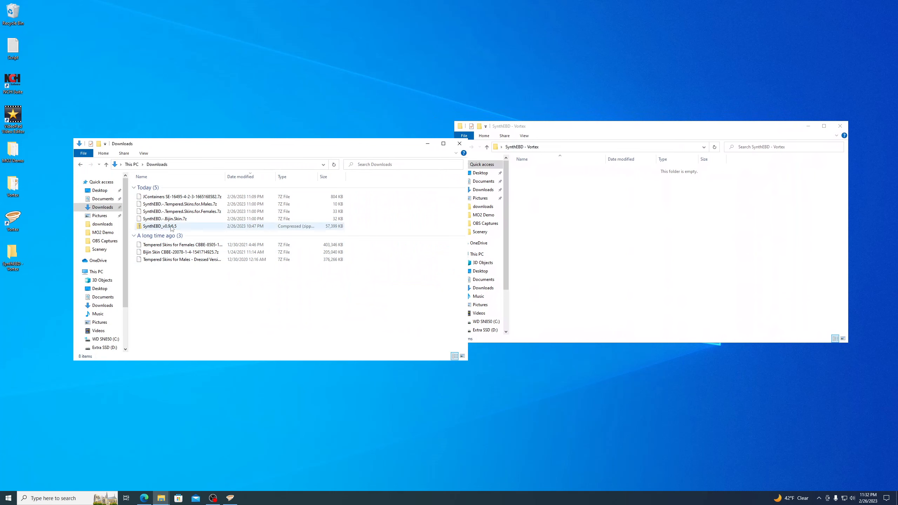
Copy the entire contents of the SynthEBD_v0.9.6.5 archive into the SynthEBD - Vortex folder.
{"action": "key", "text": "ctrl+a"}
{"action": "left_click_drag", "start_coordinate": [178, 241], "coordinate": [611, 242]}
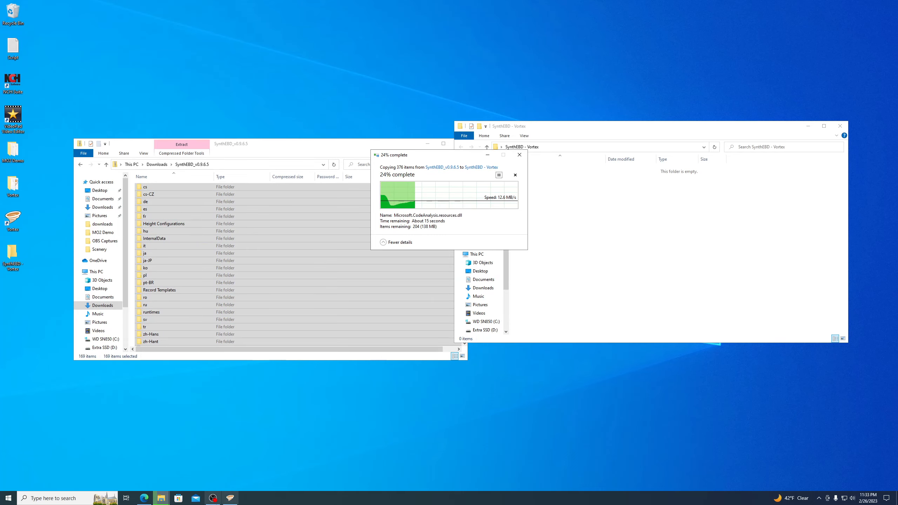
Review the installed mods in Vortex and the EBD SSE download files on its Nexus Mods page in the browser.
{"action": "left_click", "coordinate": [228, 502]}
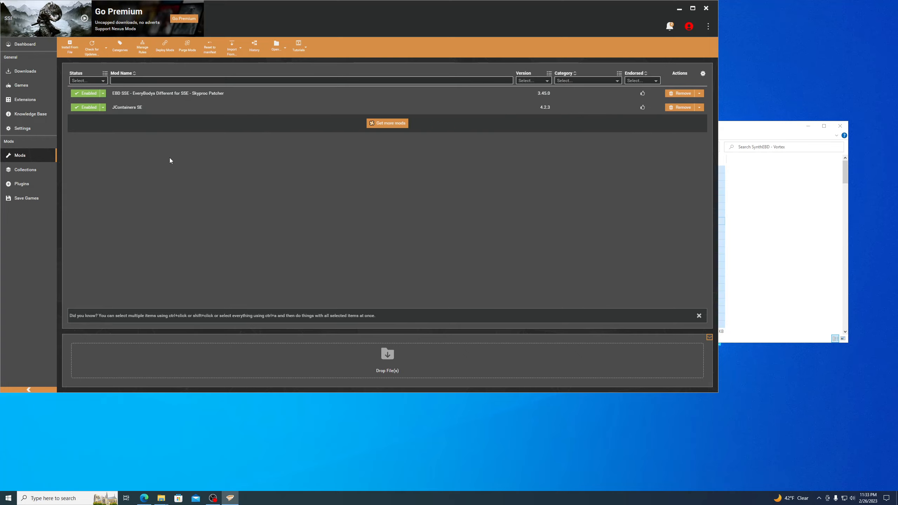
{"action": "left_click", "coordinate": [144, 498]}
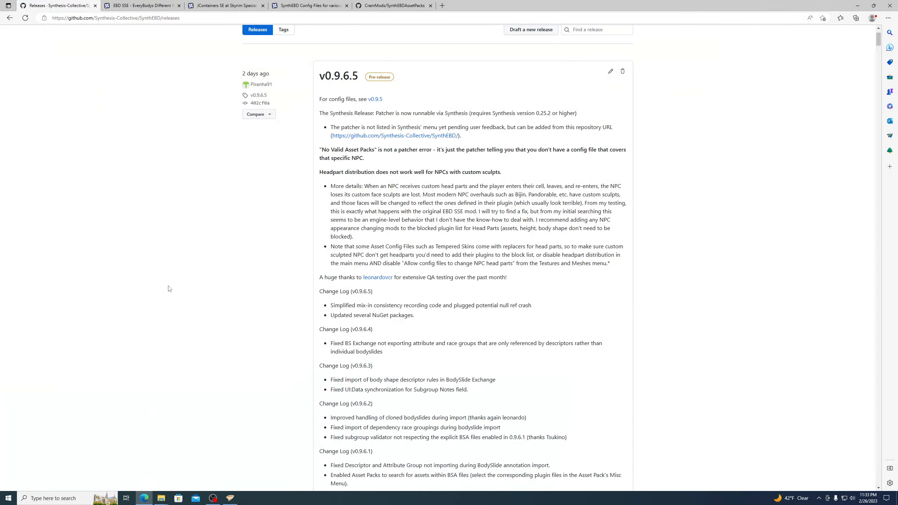
{"action": "left_click", "coordinate": [138, 5]}
{"action": "scroll", "coordinate": [250, 371], "scroll_direction": "up", "scroll_amount": 5}
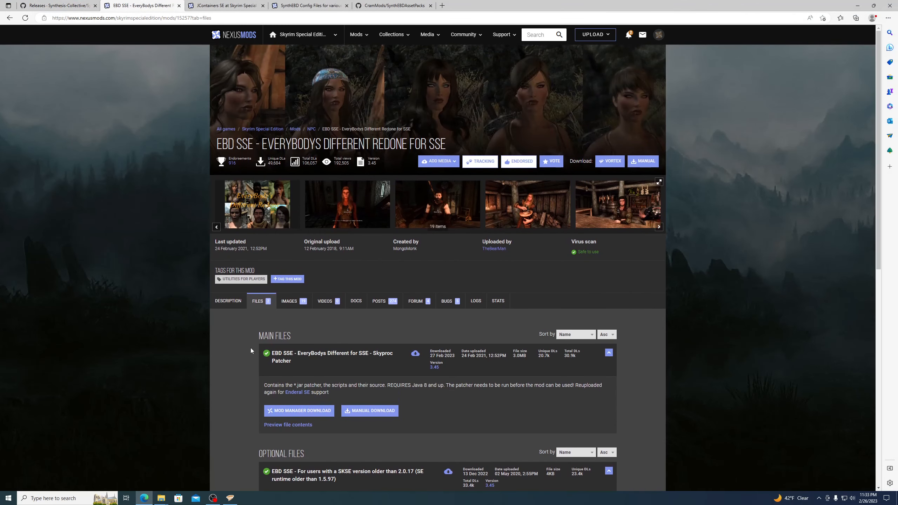
{"action": "scroll", "coordinate": [291, 357], "scroll_direction": "down", "scroll_amount": 5}
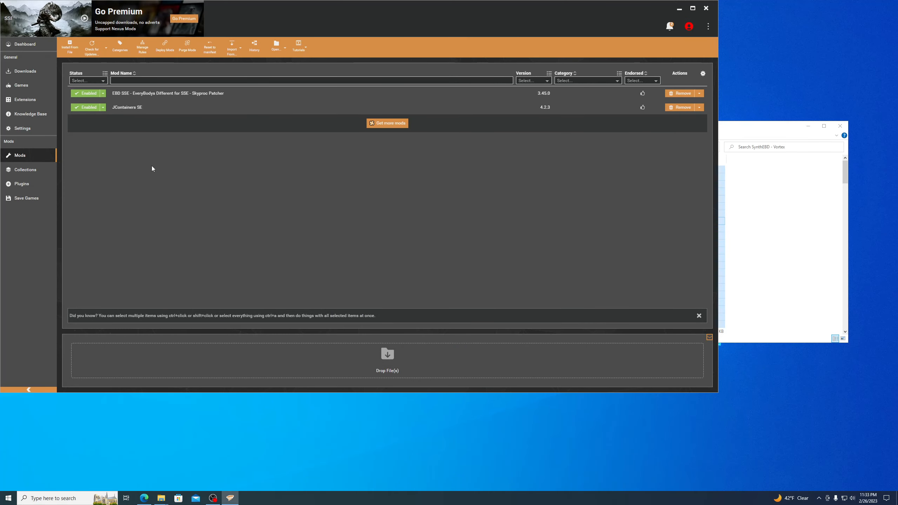
Look through the extracted files in the SynthEBD - Vortex folder.
{"action": "left_click", "coordinate": [774, 224]}
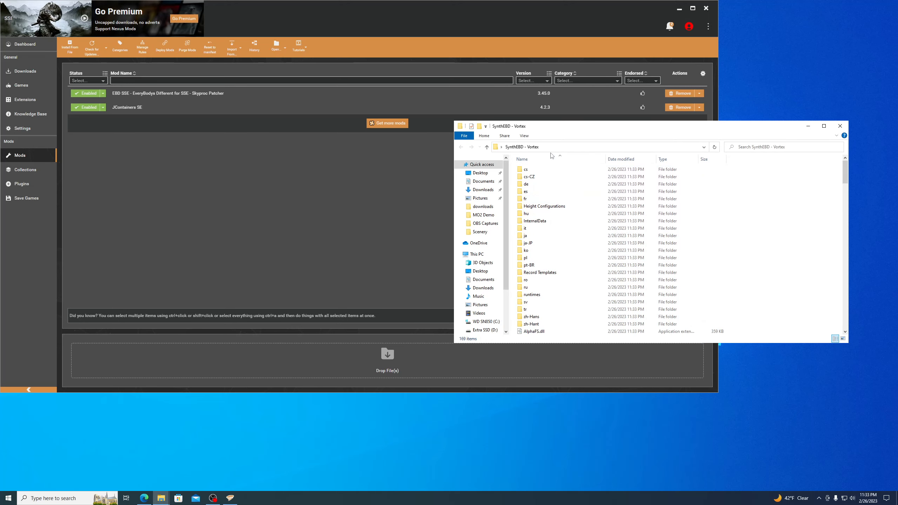
{"action": "scroll", "coordinate": [574, 212], "scroll_direction": "down", "scroll_amount": 4}
{"action": "scroll", "coordinate": [573, 222], "scroll_direction": "down", "scroll_amount": 6}
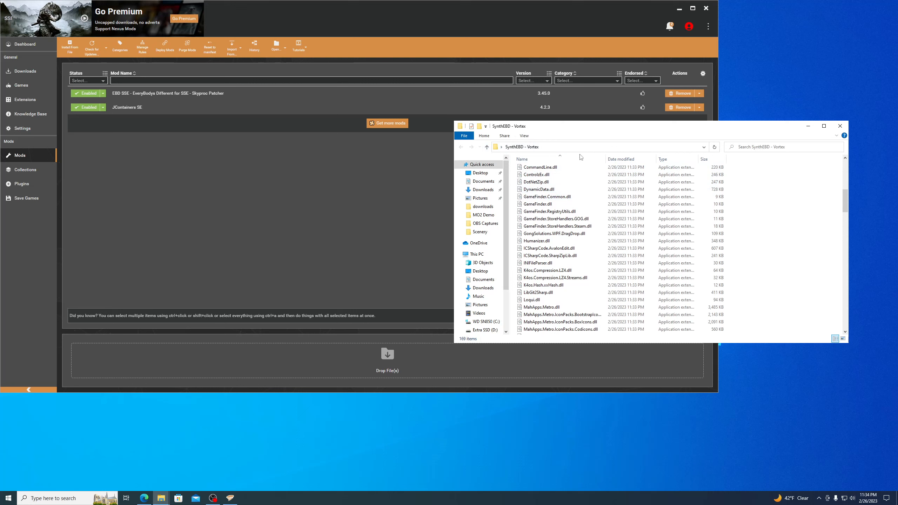
Open the Skyrim Special Edition mod staging folder from Vortex's mod settings and move its window clear of the other folder.
{"action": "left_click", "coordinate": [371, 14]}
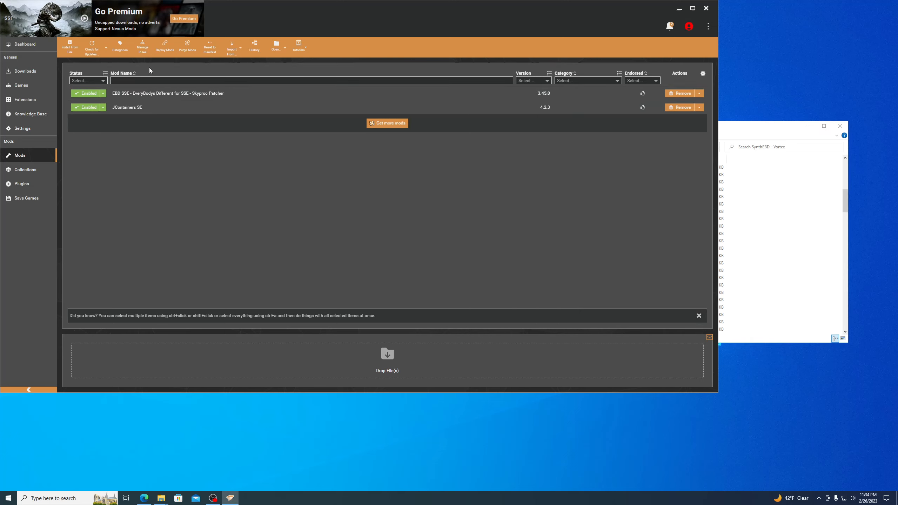
{"action": "left_click", "coordinate": [28, 132]}
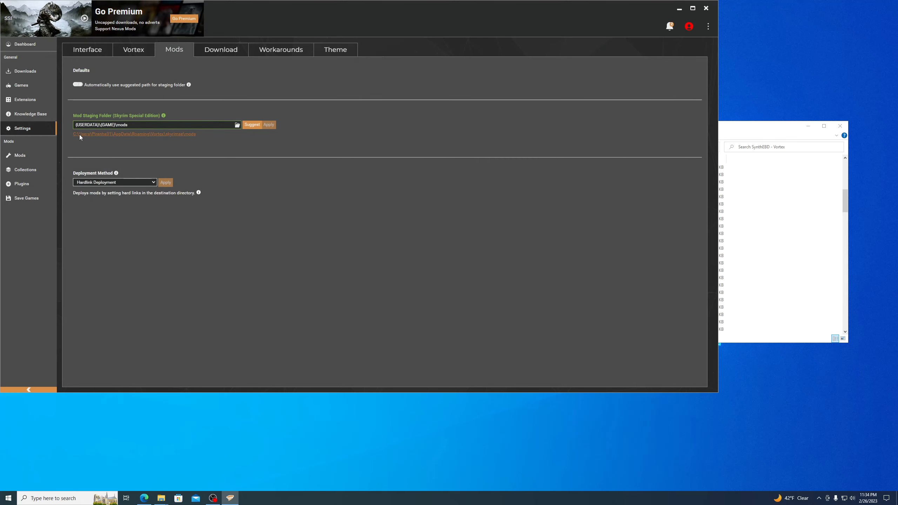
{"action": "left_click", "coordinate": [161, 135]}
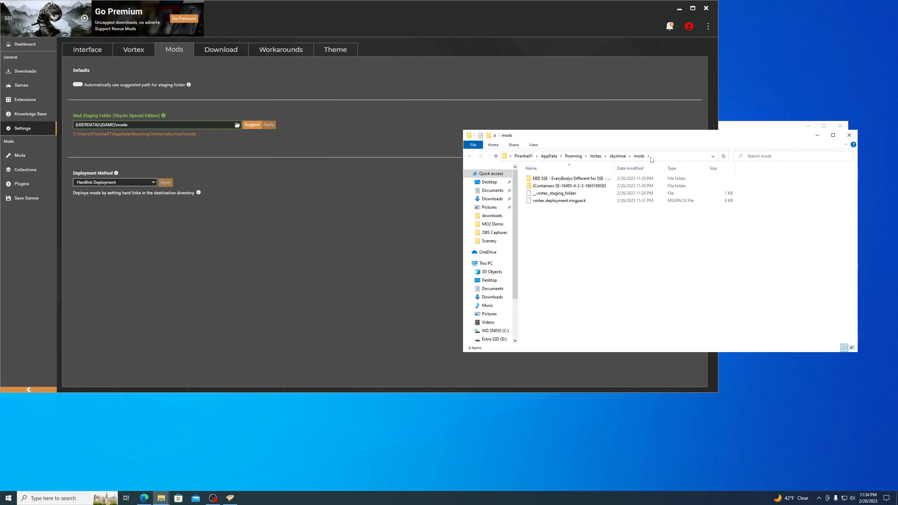
{"action": "left_click_drag", "start_coordinate": [671, 139], "coordinate": [662, 244]}
Return to Vortex and start a new dashboard tool named SynthEBD.
{"action": "left_click", "coordinate": [397, 132]}
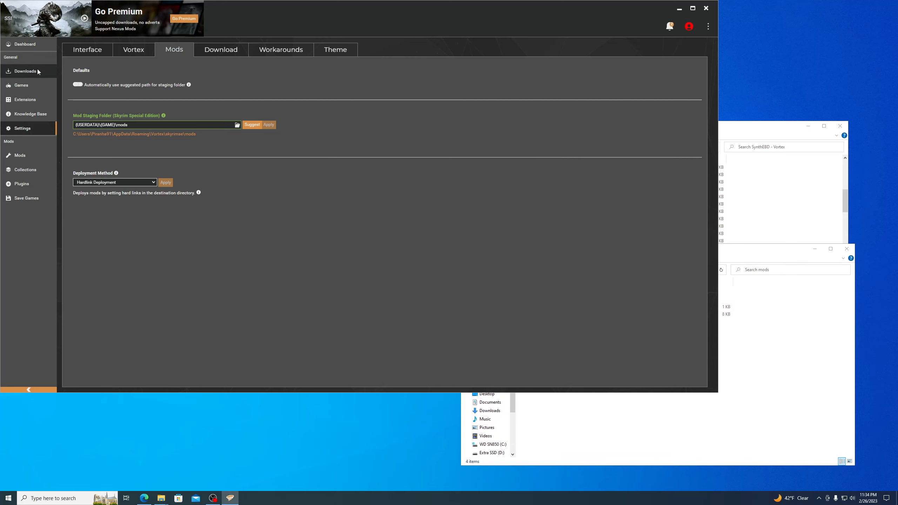
{"action": "left_click", "coordinate": [21, 45]}
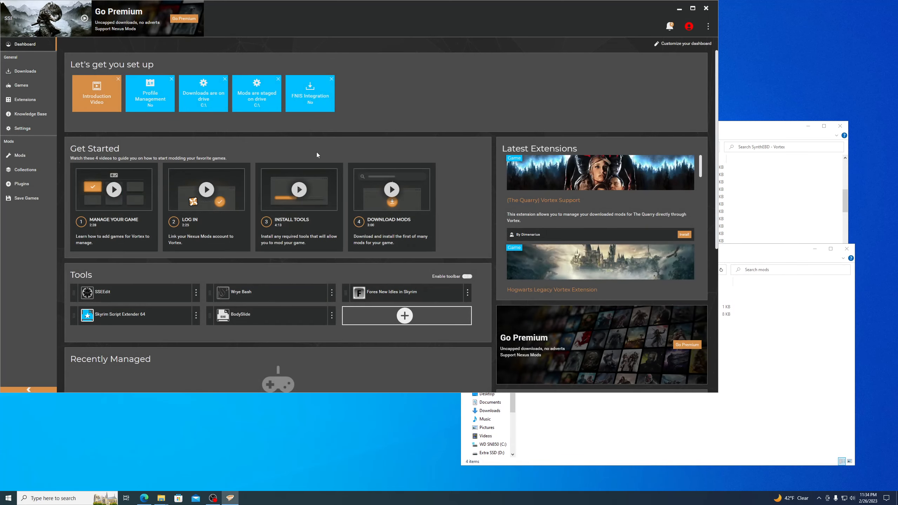
{"action": "left_click", "coordinate": [405, 316]}
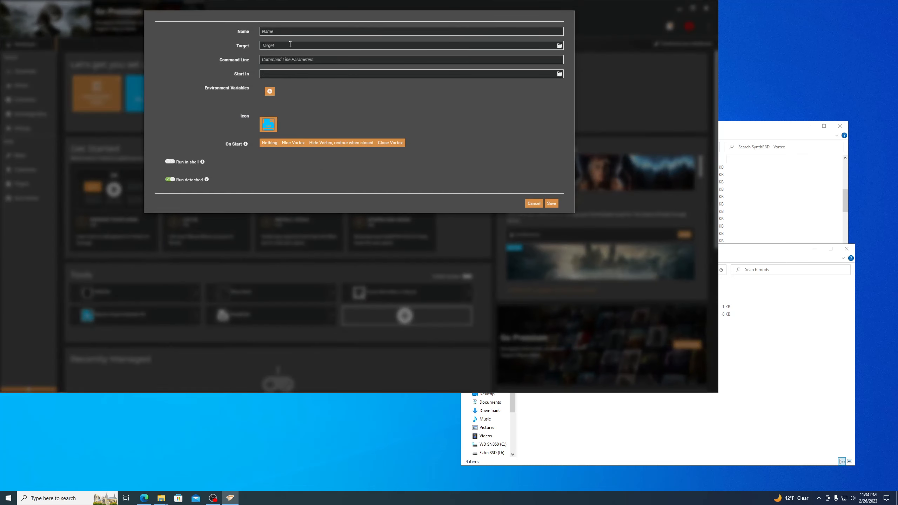
{"action": "left_click", "coordinate": [286, 32]}
{"action": "type", "text": "SynthEBD"}
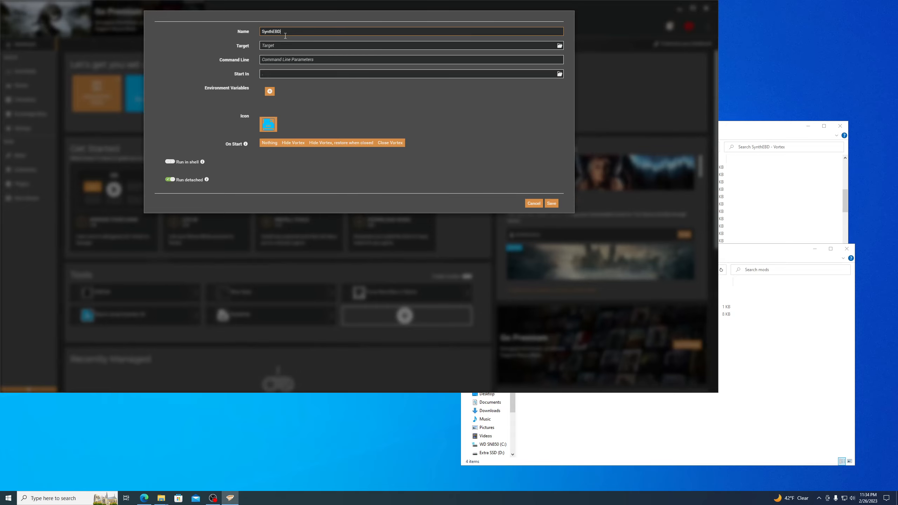
Set the tool's target to SynthEBD.exe in the desktop's SynthEBD - Vortex folder and save the tool.
{"action": "left_click", "coordinate": [555, 53]}
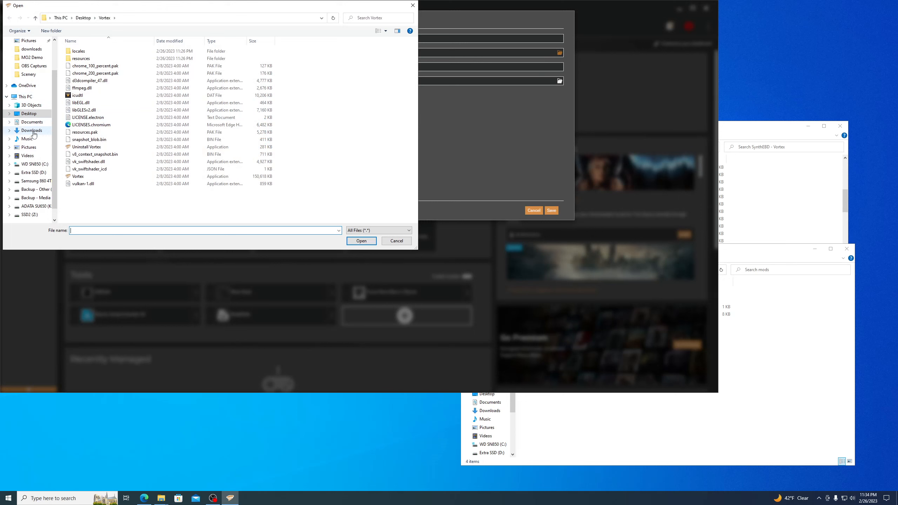
{"action": "left_click", "coordinate": [31, 117]}
{"action": "double_click", "coordinate": [102, 59]}
{"action": "scroll", "coordinate": [99, 207], "scroll_direction": "down", "scroll_amount": 20}
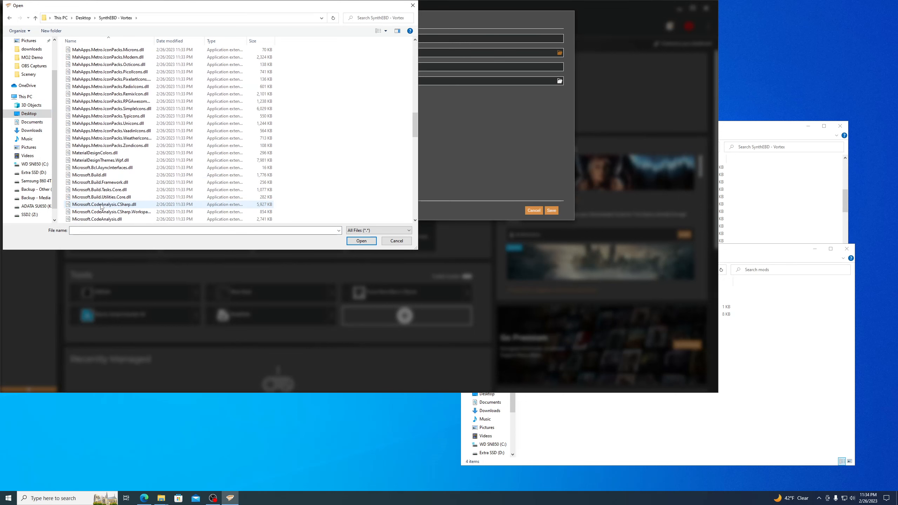
{"action": "scroll", "coordinate": [102, 206], "scroll_direction": "down", "scroll_amount": 10}
{"action": "double_click", "coordinate": [93, 50]}
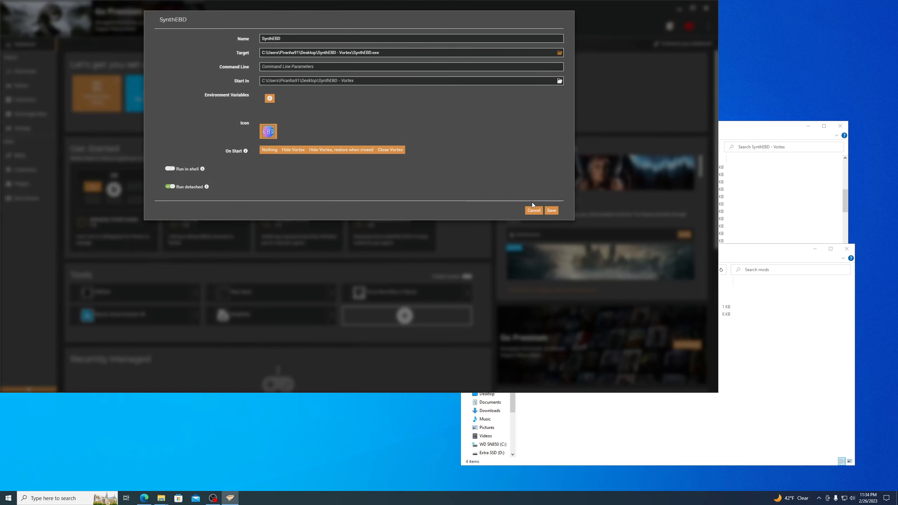
{"action": "left_click", "coordinate": [550, 210]}
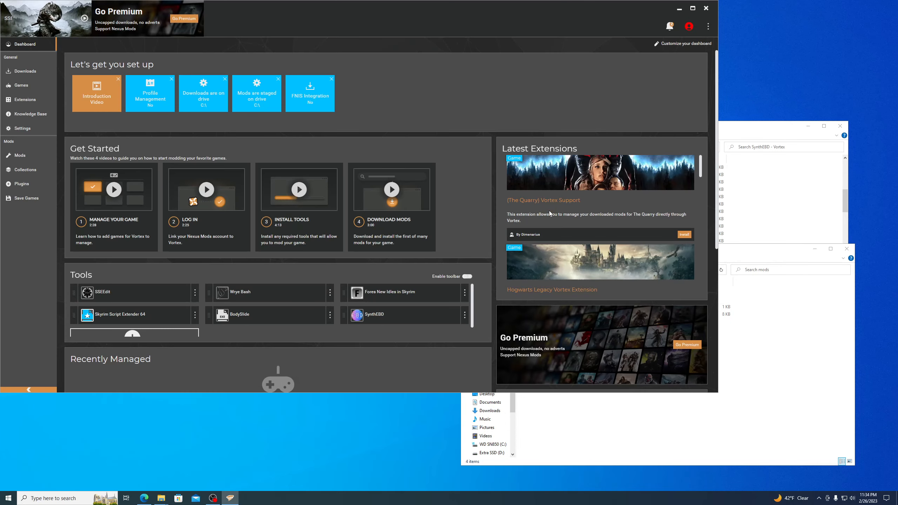
Launch SynthEBD from the Vortex dashboard, dismiss its welcome message and set the mod manager type to Vortex.
{"action": "left_click", "coordinate": [359, 314]}
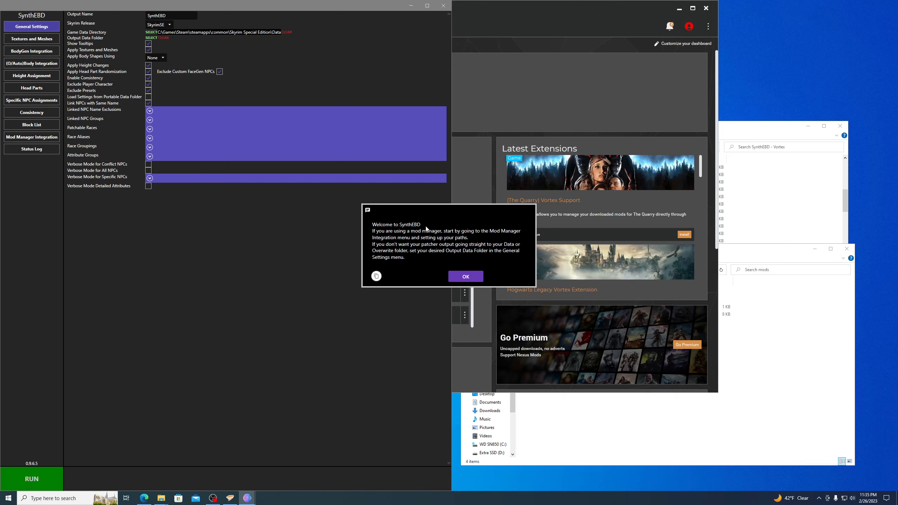
{"action": "left_click", "coordinate": [465, 275]}
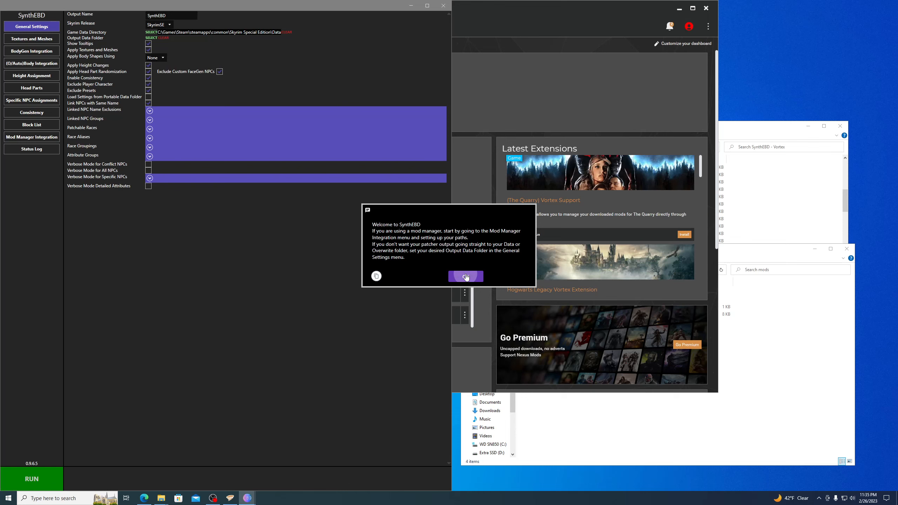
{"action": "left_click", "coordinate": [34, 138]}
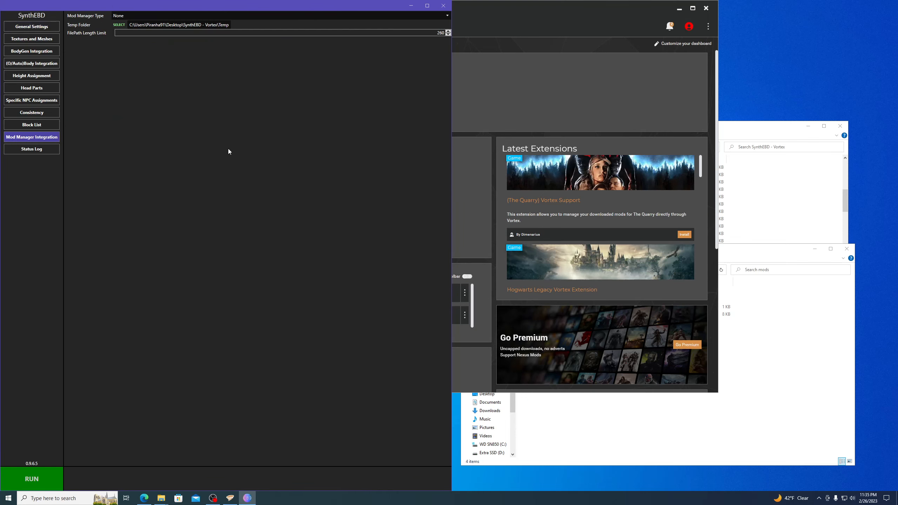
{"action": "left_click", "coordinate": [141, 15]}
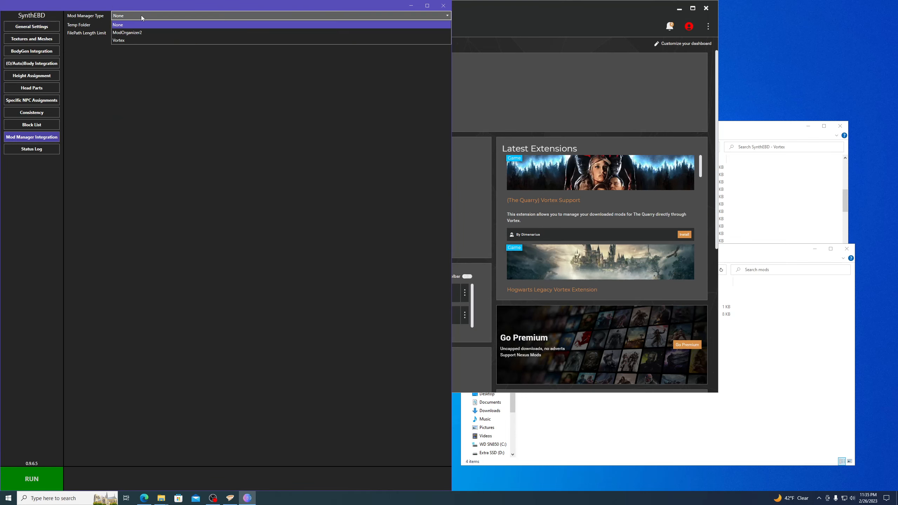
{"action": "left_click", "coordinate": [132, 41]}
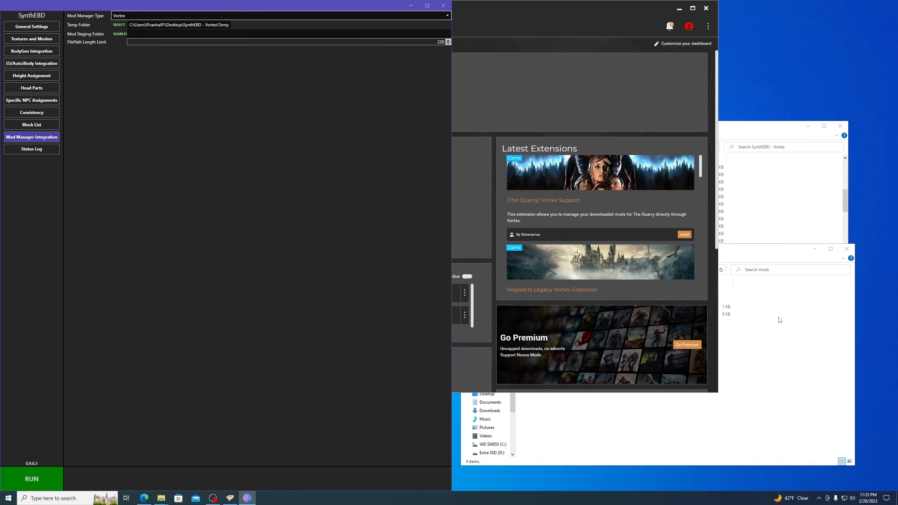
Set SynthEBD's mod staging folder to Vortex's skyrimse\mods folder, using the path copied from the open File Explorer window.
{"action": "left_click", "coordinate": [777, 253]}
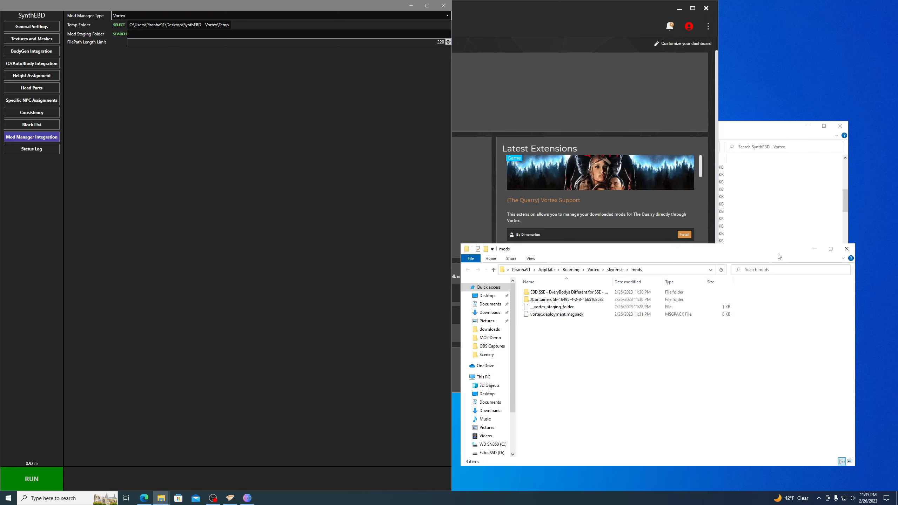
{"action": "left_click", "coordinate": [671, 271]}
{"action": "key", "text": "ctrl+c"}
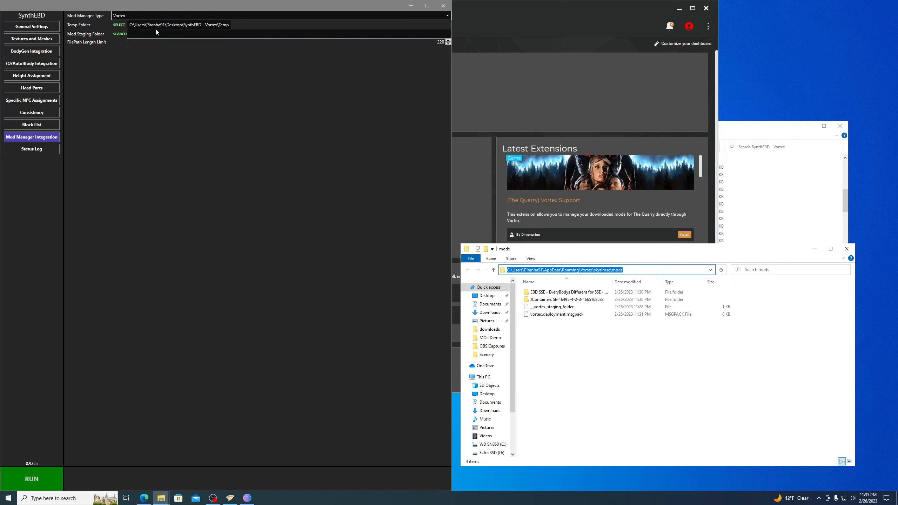
{"action": "left_click", "coordinate": [120, 34]}
{"action": "left_click", "coordinate": [219, 18]}
{"action": "key", "text": "ctrl+v"}
{"action": "key", "text": "Return"}
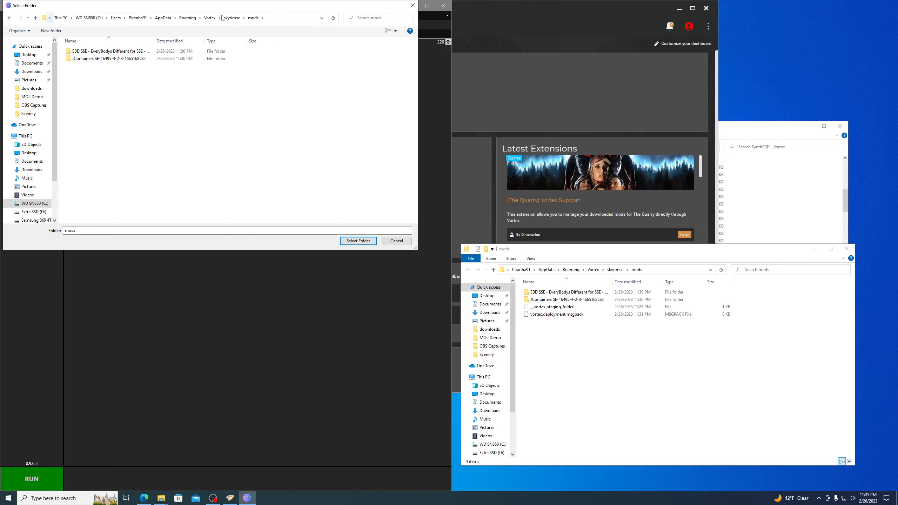
{"action": "left_click", "coordinate": [352, 240]}
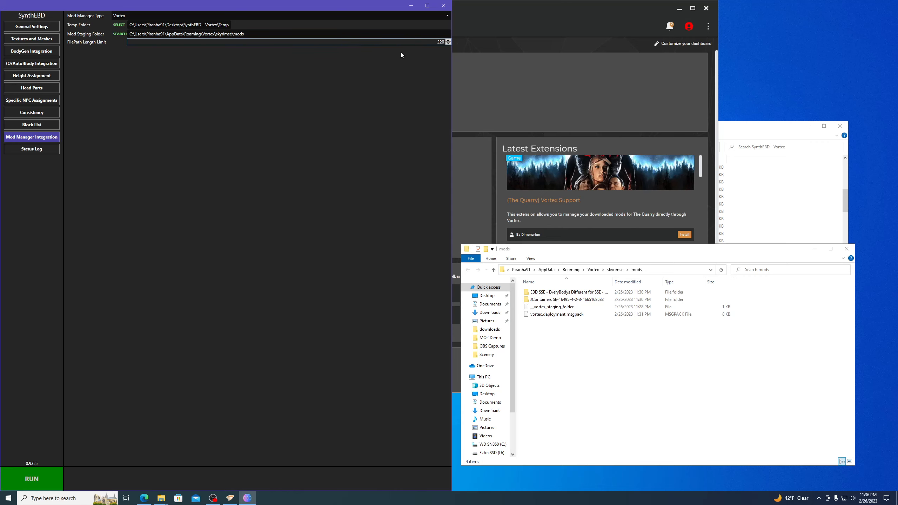
Check the available Skyrim releases in SynthEBD's general settings, keeping SkyrimSE selected.
{"action": "left_click", "coordinate": [30, 28]}
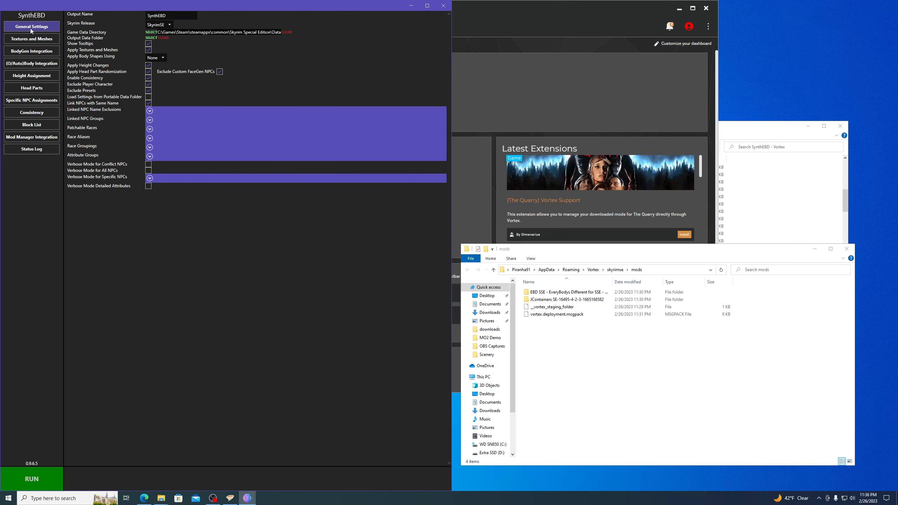
{"action": "left_click", "coordinate": [165, 27]}
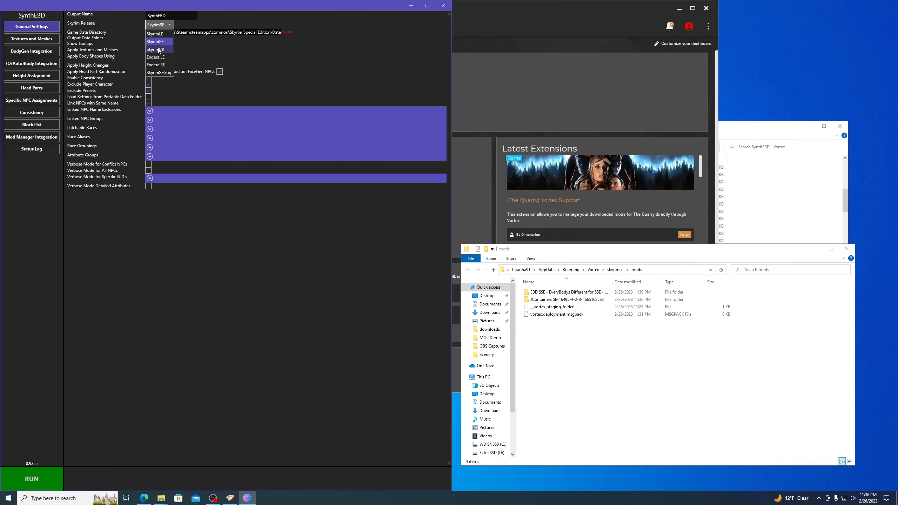
{"action": "left_click", "coordinate": [225, 16]}
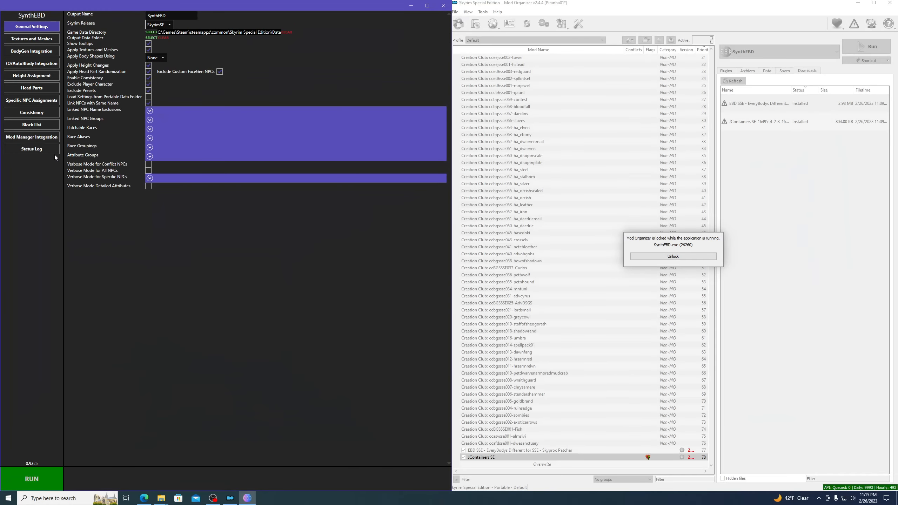
Print the environment details in the status log and examine the data folder and load order.
{"action": "left_click", "coordinate": [40, 152]}
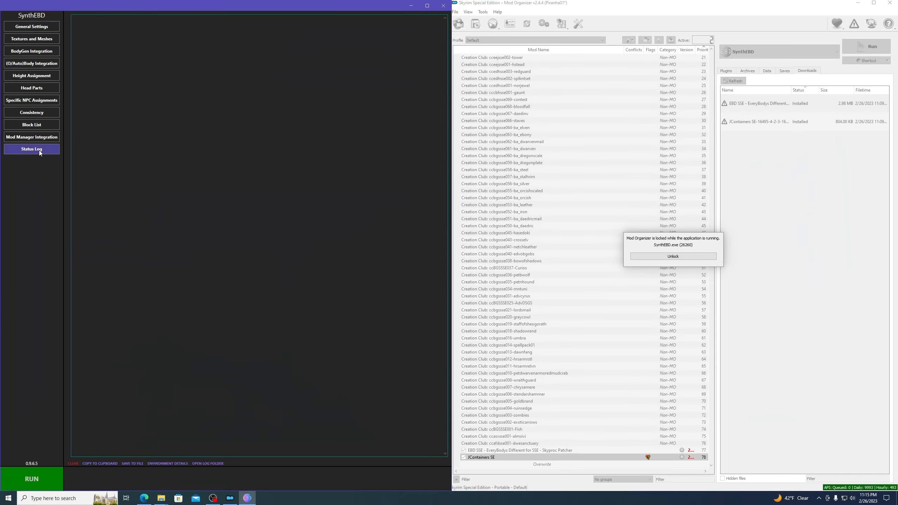
{"action": "left_click", "coordinate": [167, 464]}
{"action": "scroll", "coordinate": [111, 67], "scroll_direction": "up", "scroll_amount": 2}
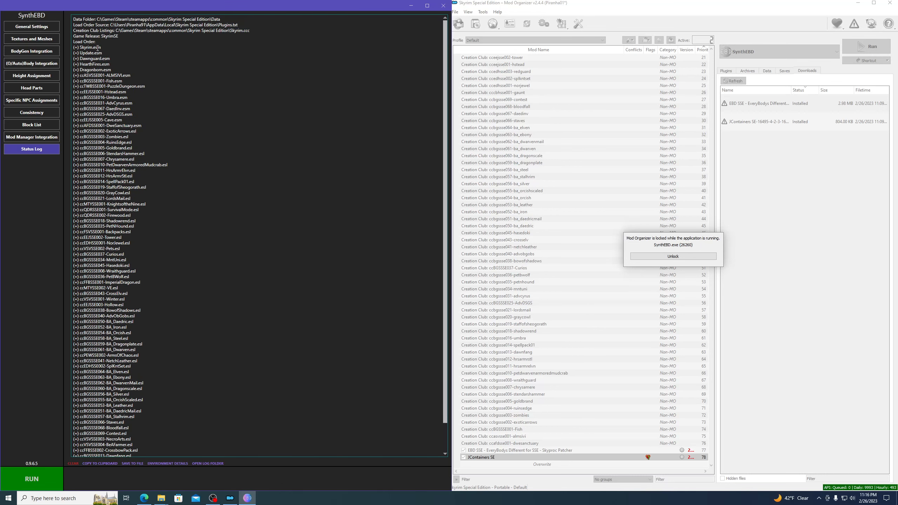
{"action": "scroll", "coordinate": [114, 64], "scroll_direction": "down", "scroll_amount": 2}
{"action": "scroll", "coordinate": [114, 65], "scroll_direction": "up", "scroll_amount": 2}
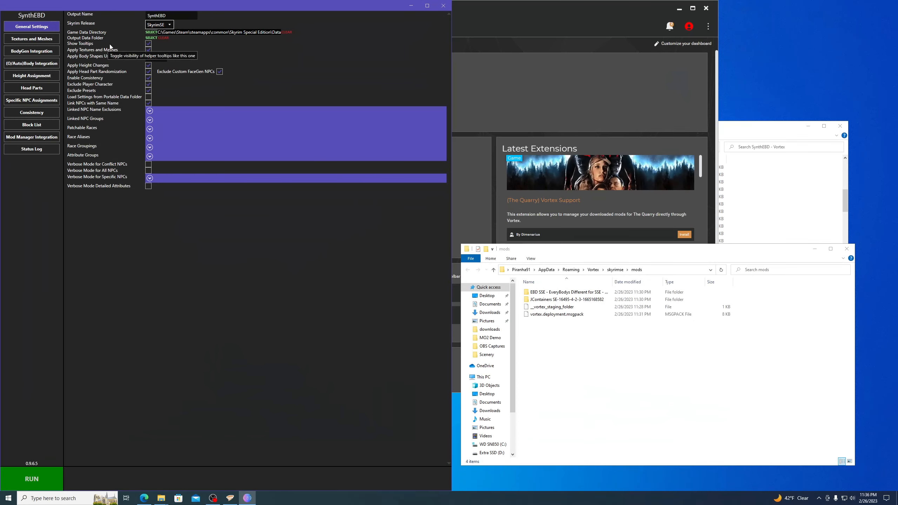
Browse for SynthEBD's output data folder, opening Vortex's skyrimse\mods folder with the path copied from File Explorer.
{"action": "left_click", "coordinate": [153, 38]}
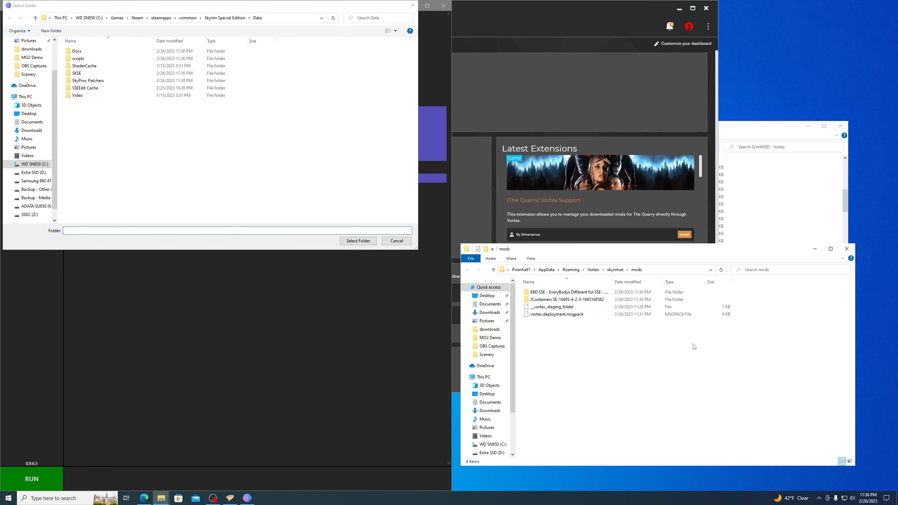
{"action": "left_click", "coordinate": [664, 271]}
{"action": "key", "text": "ctrl+c"}
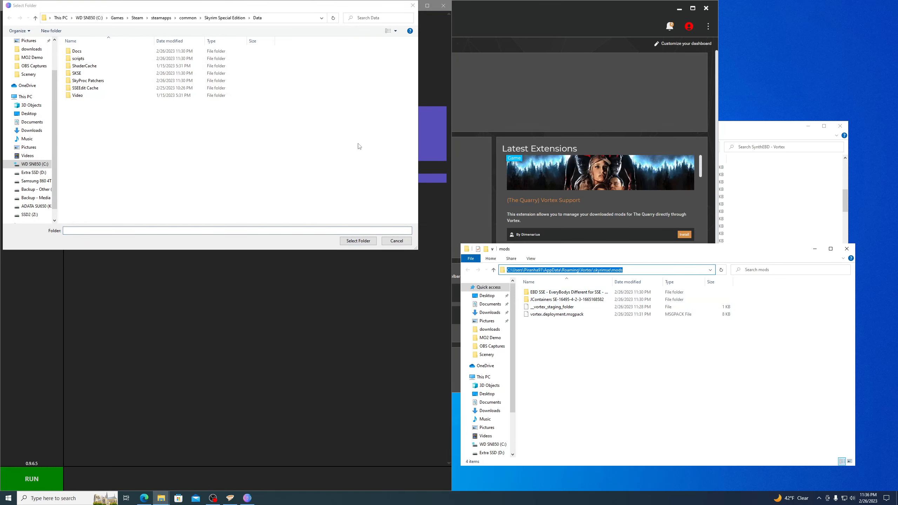
{"action": "left_click", "coordinate": [292, 18]}
{"action": "key", "text": "ctrl+v"}
{"action": "key", "text": "Return"}
Create a folder named "SynthEBD Output" in the mods folder and choose it as the output data folder.
{"action": "left_click", "coordinate": [51, 31]}
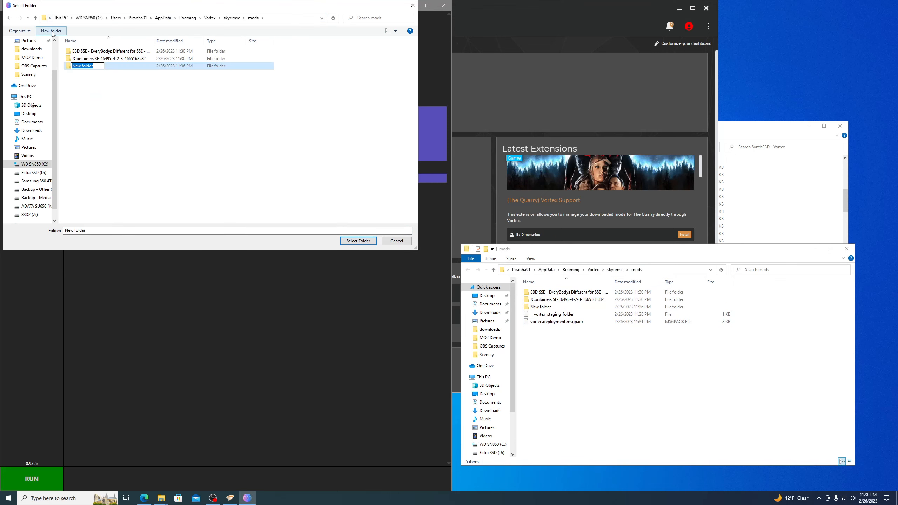
{"action": "type", "text": "SynthEBD Output"}
{"action": "left_click", "coordinate": [115, 73]}
{"action": "double_click", "coordinate": [92, 66]}
{"action": "left_click", "coordinate": [357, 241]}
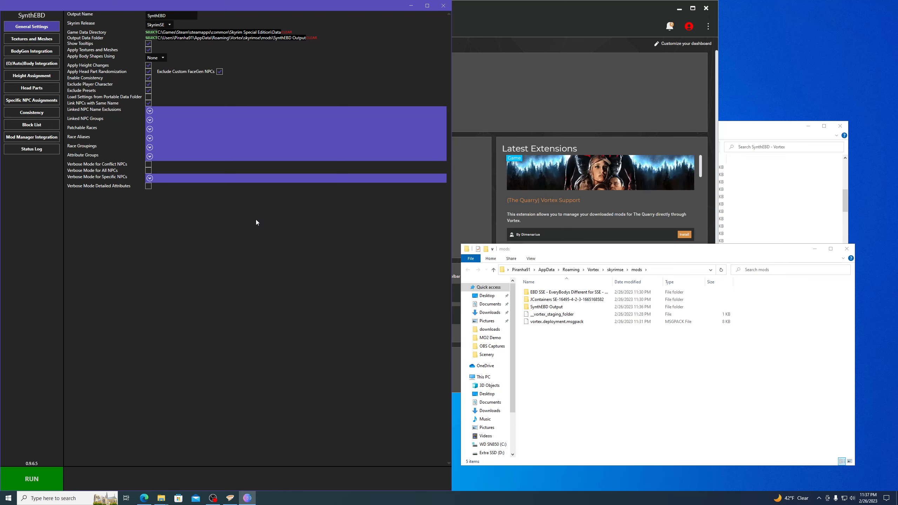
In the browser, follow the config files link in SynthEBD's v0.9.6.5 release notes and examine the v0.9.5 release assets.
{"action": "left_click", "coordinate": [143, 498]}
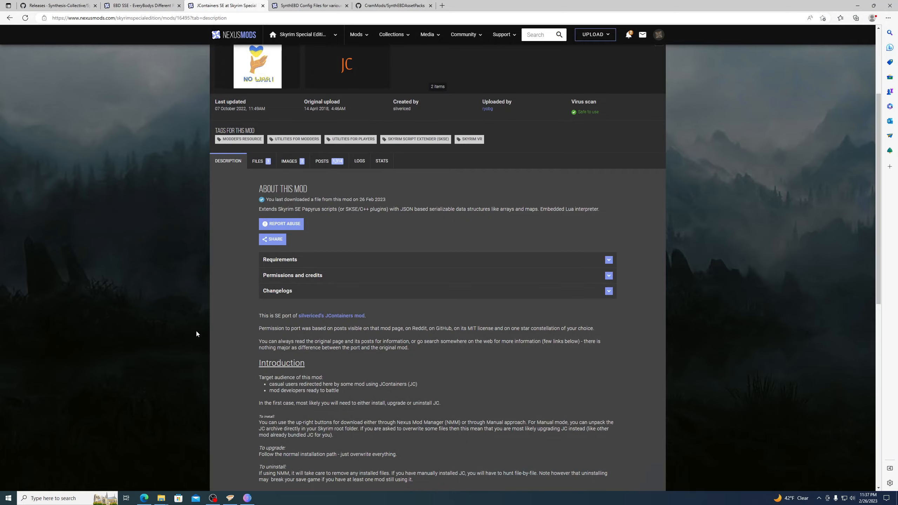
{"action": "left_click", "coordinate": [58, 6]}
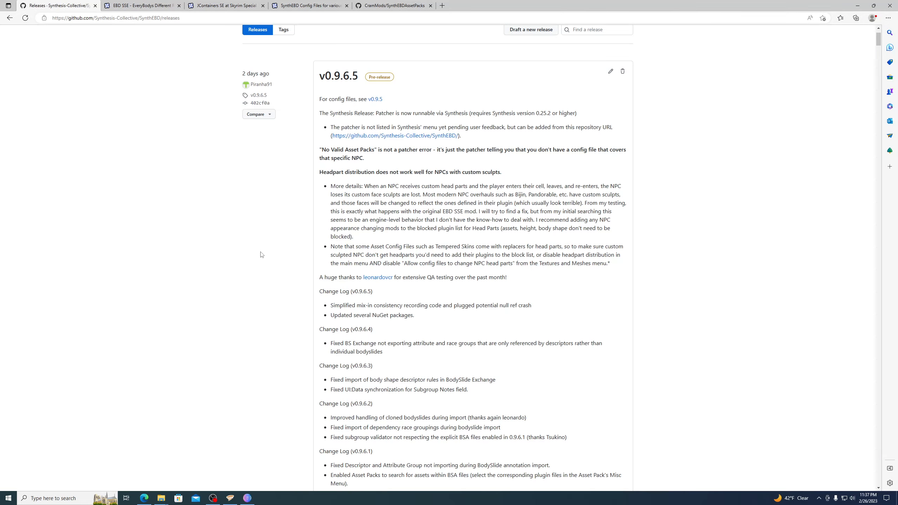
{"action": "scroll", "coordinate": [317, 307], "scroll_direction": "down", "scroll_amount": 20}
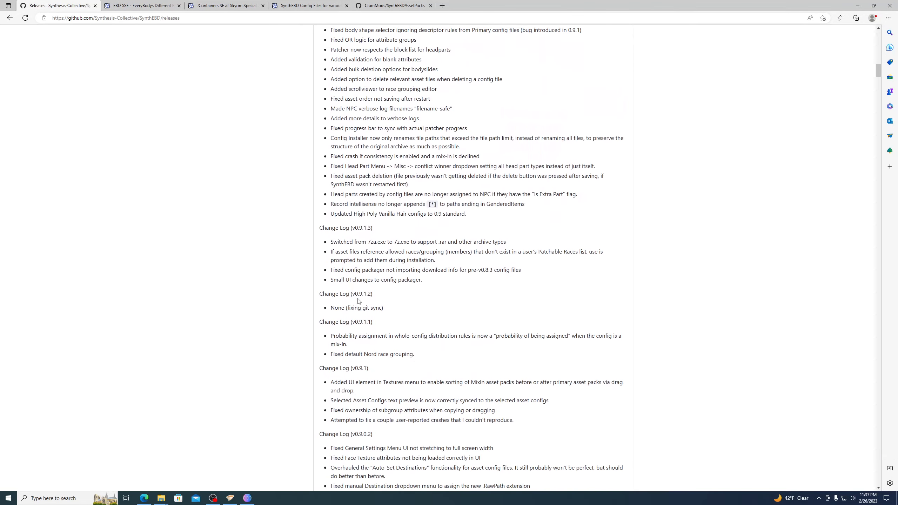
{"action": "scroll", "coordinate": [358, 299], "scroll_direction": "down", "scroll_amount": 8}
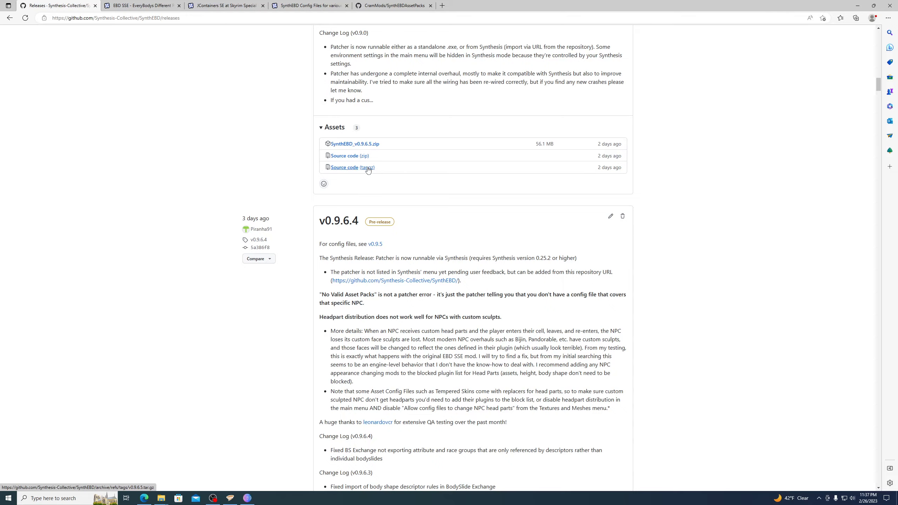
{"action": "scroll", "coordinate": [353, 159], "scroll_direction": "up", "scroll_amount": 15}
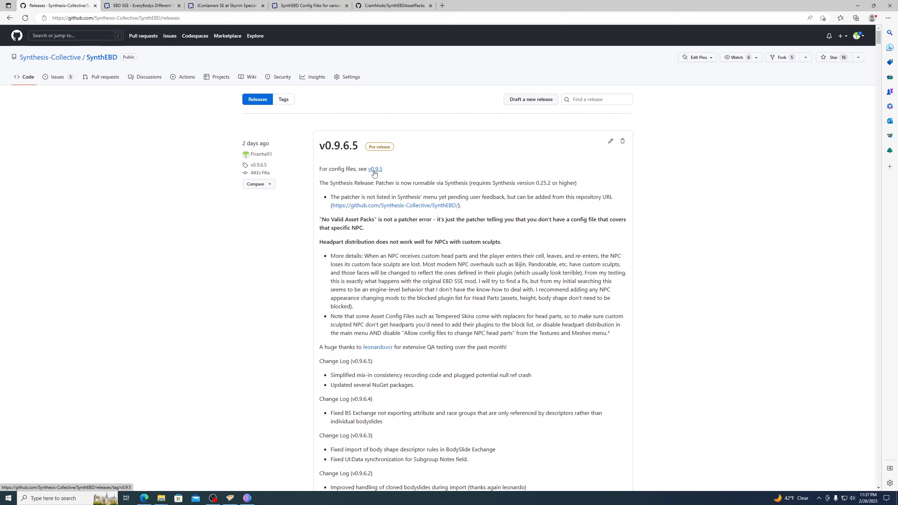
{"action": "left_click", "coordinate": [376, 169]}
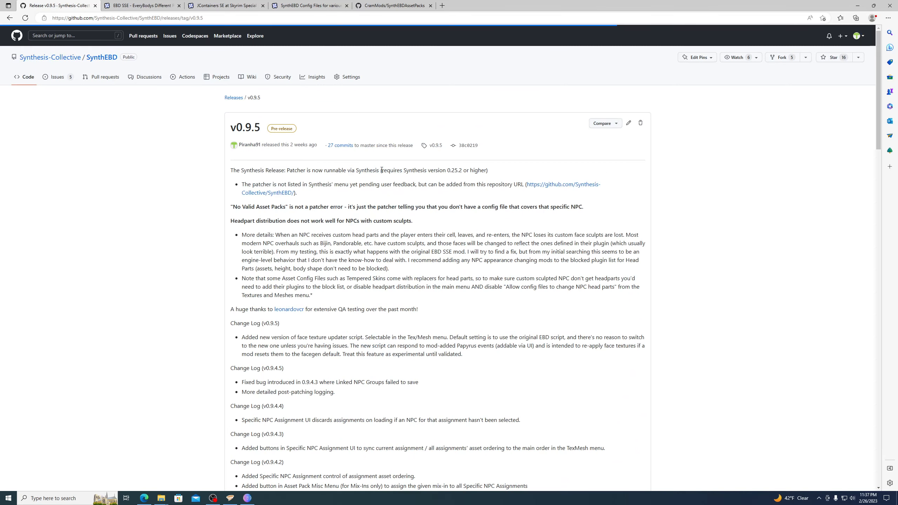
{"action": "scroll", "coordinate": [278, 153], "scroll_direction": "down", "scroll_amount": 20}
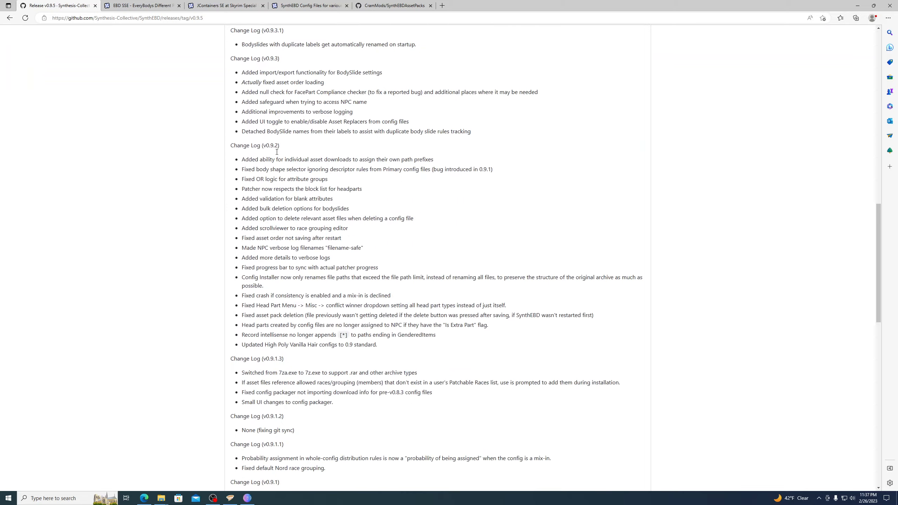
{"action": "scroll", "coordinate": [277, 152], "scroll_direction": "down", "scroll_amount": 12}
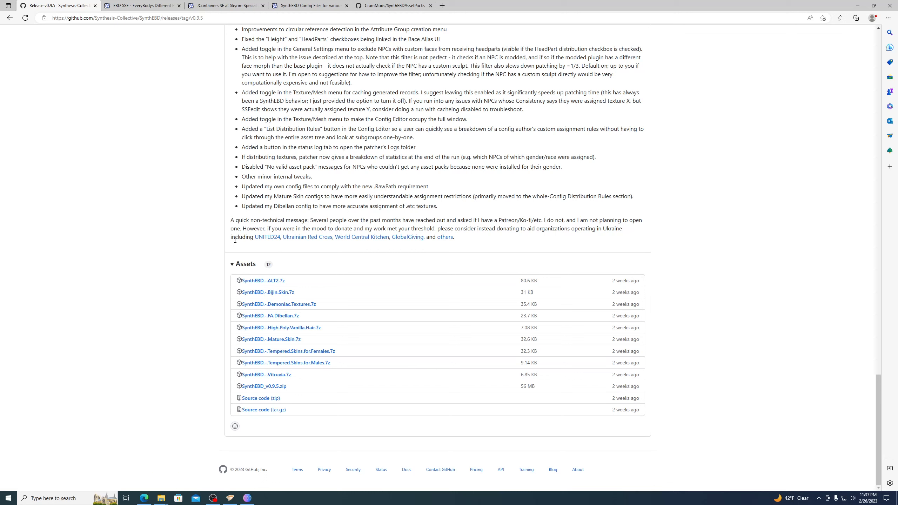
Review the Nexus page of SynthEBD config files for body textures and the SynthEBDAssetPacks GitHub repository, and return to SynthEBD.
{"action": "left_click", "coordinate": [305, 6]}
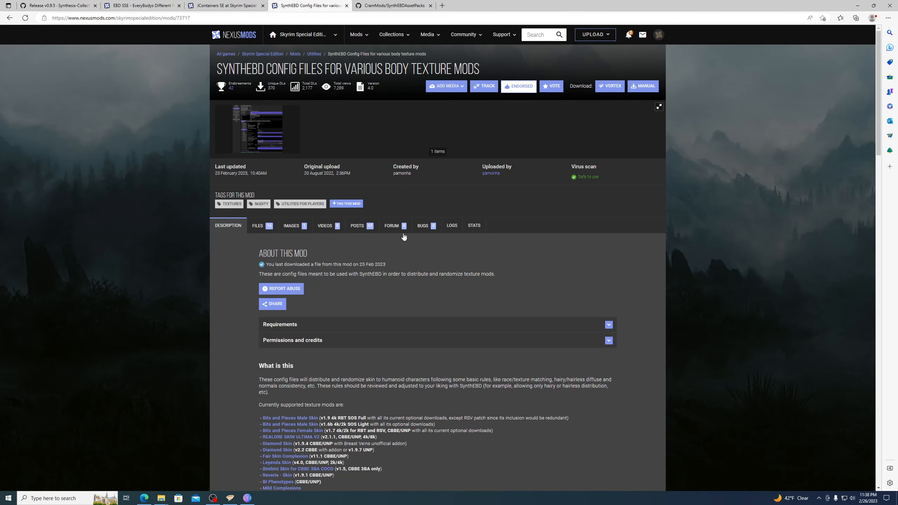
{"action": "scroll", "coordinate": [403, 237], "scroll_direction": "down", "scroll_amount": 4}
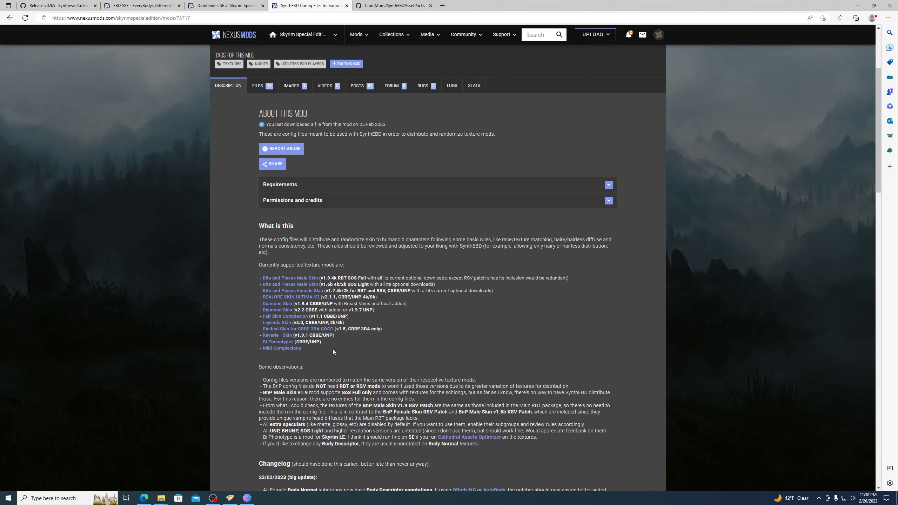
{"action": "left_click", "coordinate": [382, 3]}
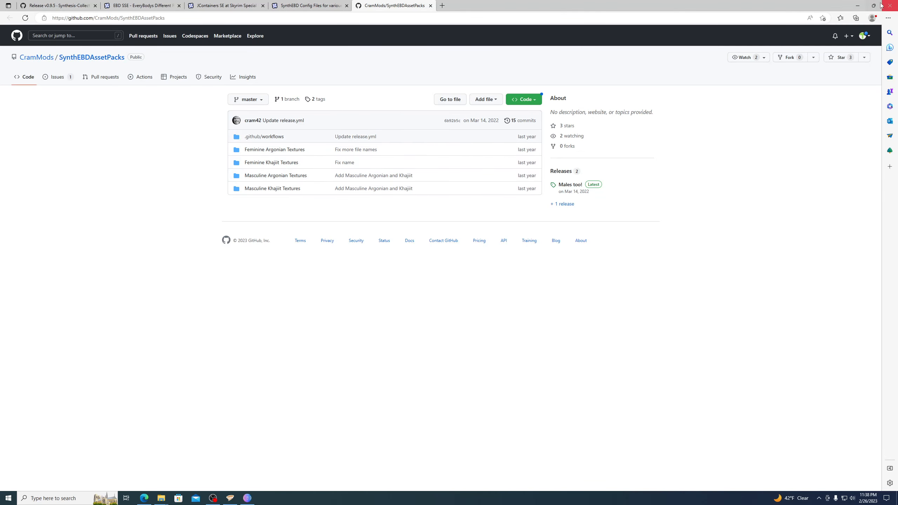
{"action": "left_click", "coordinate": [859, 5]}
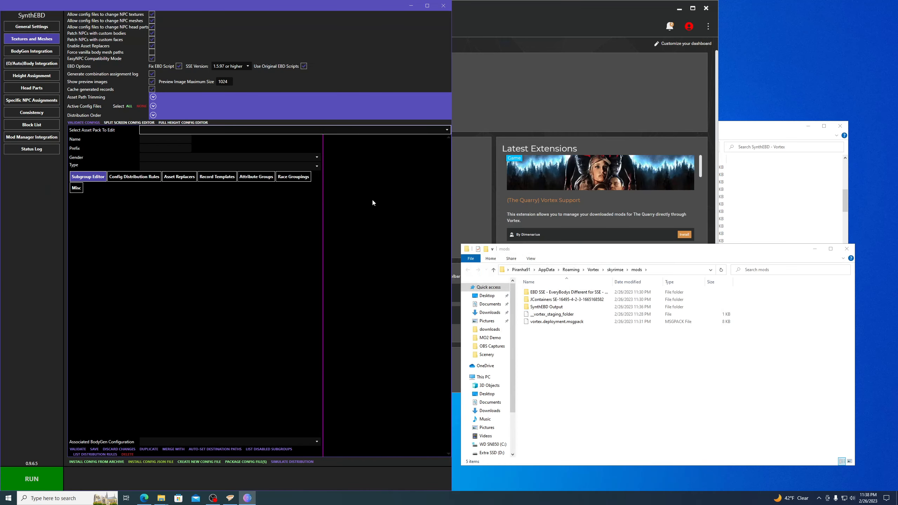
Start installing a texture config from an archive, choosing SynthEBD.-.Tempered.Skins.for.Males.7z from the Downloads folder.
{"action": "left_click", "coordinate": [99, 462]}
{"action": "type", "text": "aaaaaaaaaaaaaaaaaaaaaaaaaaaaaaaaaaa"}
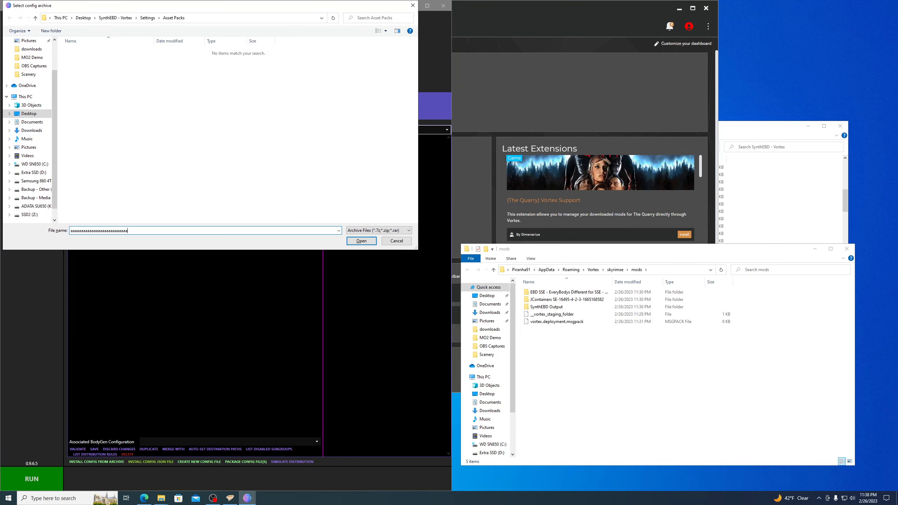
{"action": "left_click", "coordinate": [34, 131]}
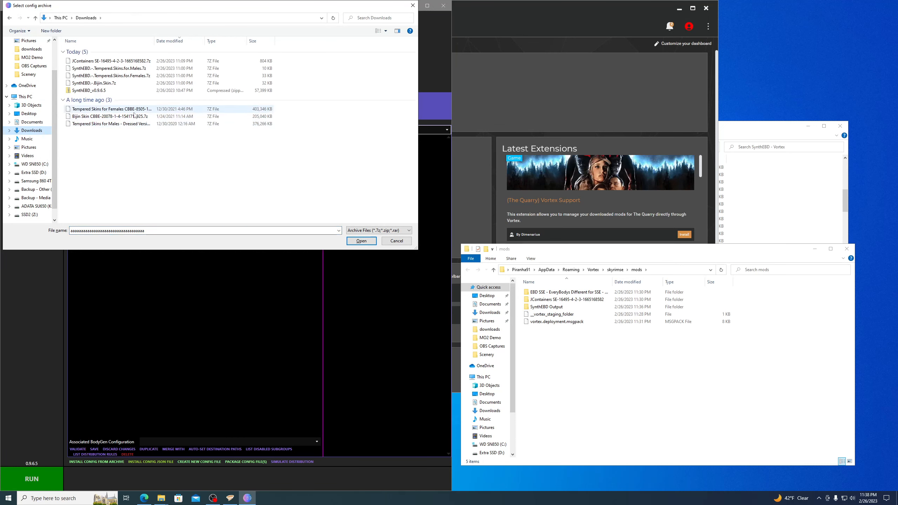
{"action": "left_click", "coordinate": [105, 69]}
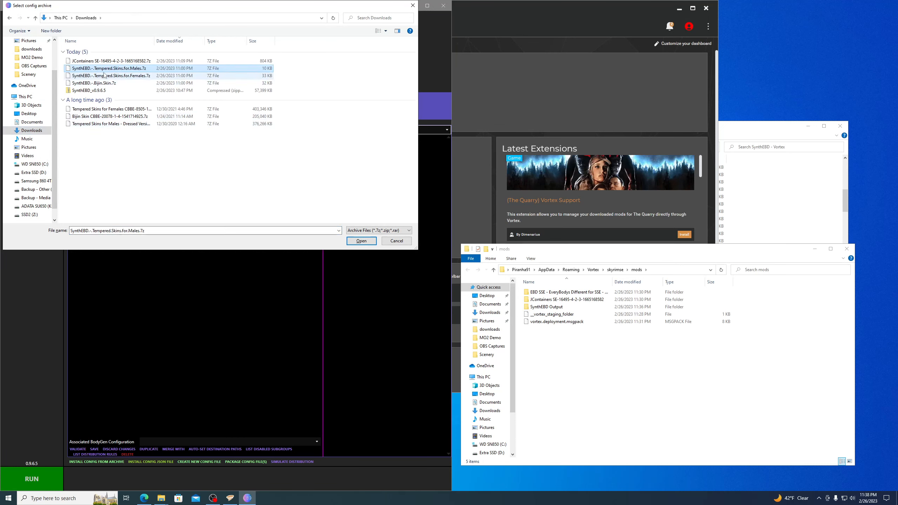
{"action": "double_click", "coordinate": [105, 69]}
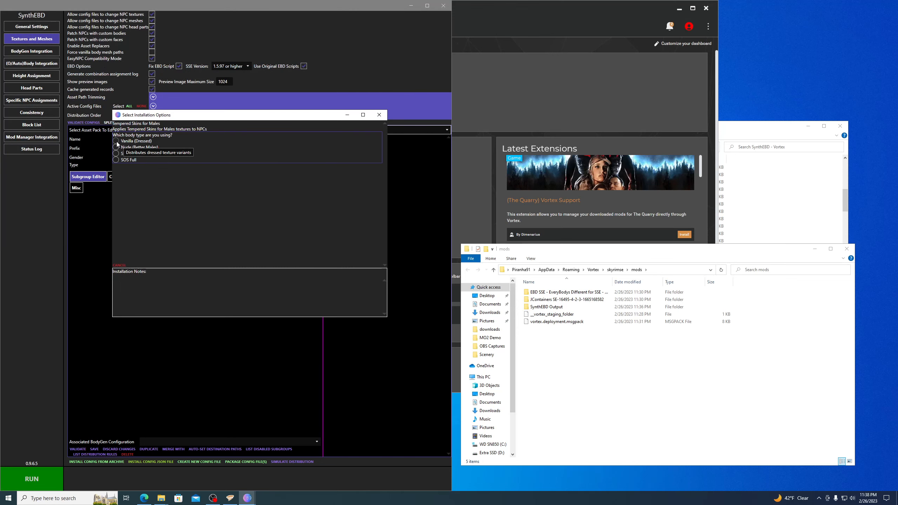
Choose the Vanilla (Dressed) body type and supply the downloaded archive Tempered Skins for Males - Dressed Version-7902-2-05-1601297180.7z.
{"action": "left_click", "coordinate": [117, 143]}
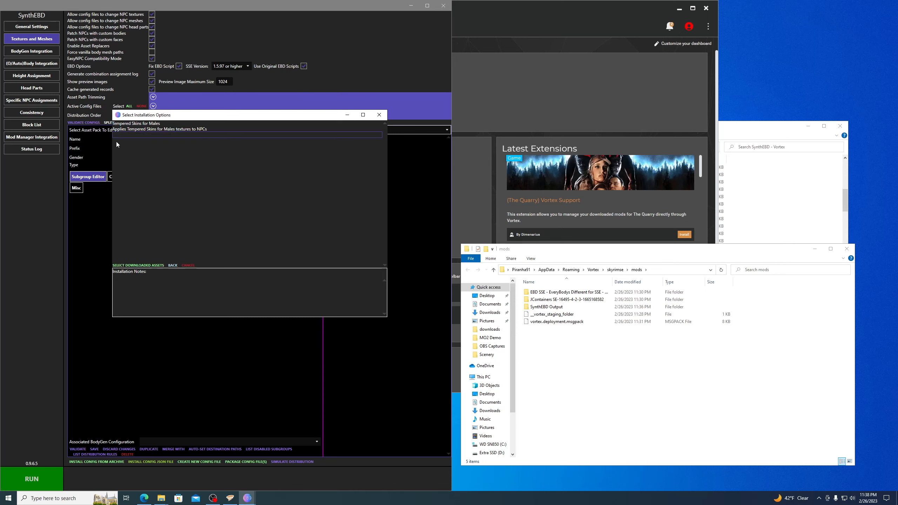
{"action": "left_click", "coordinate": [134, 265]}
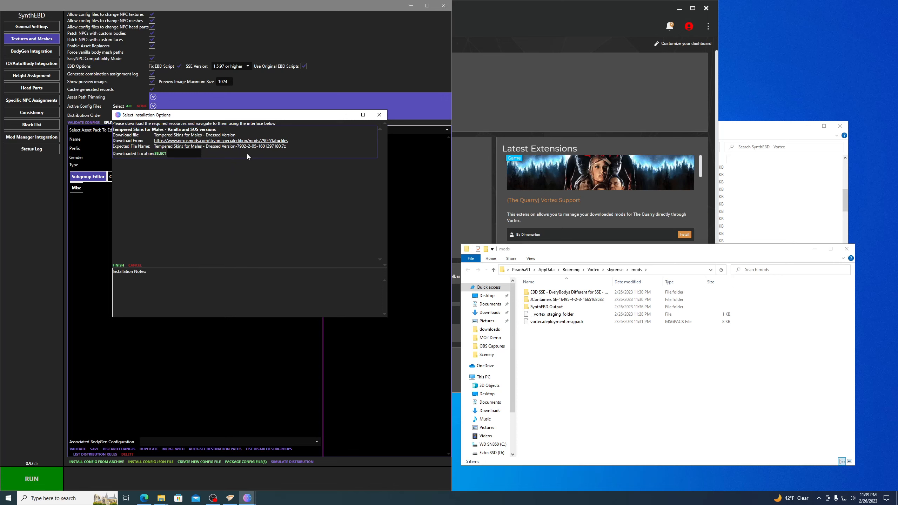
{"action": "left_click", "coordinate": [161, 153]}
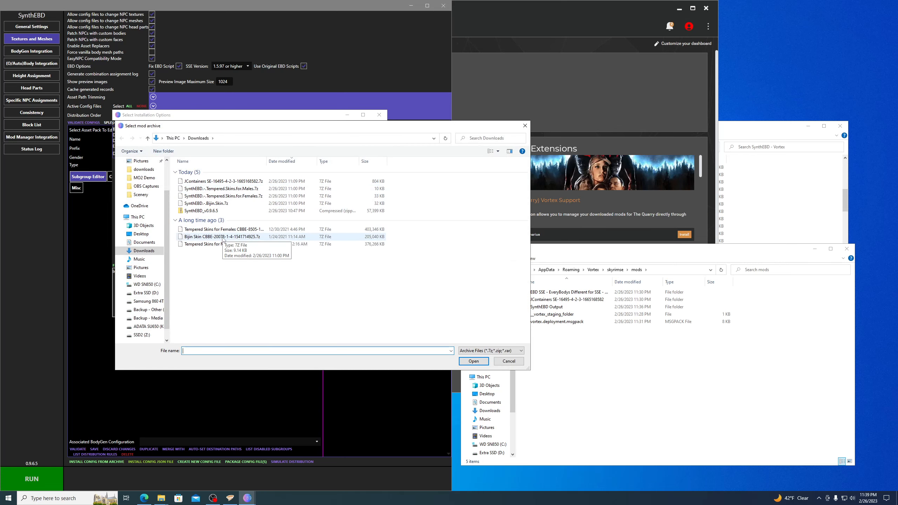
{"action": "left_click", "coordinate": [209, 247]}
{"action": "left_click", "coordinate": [463, 365]}
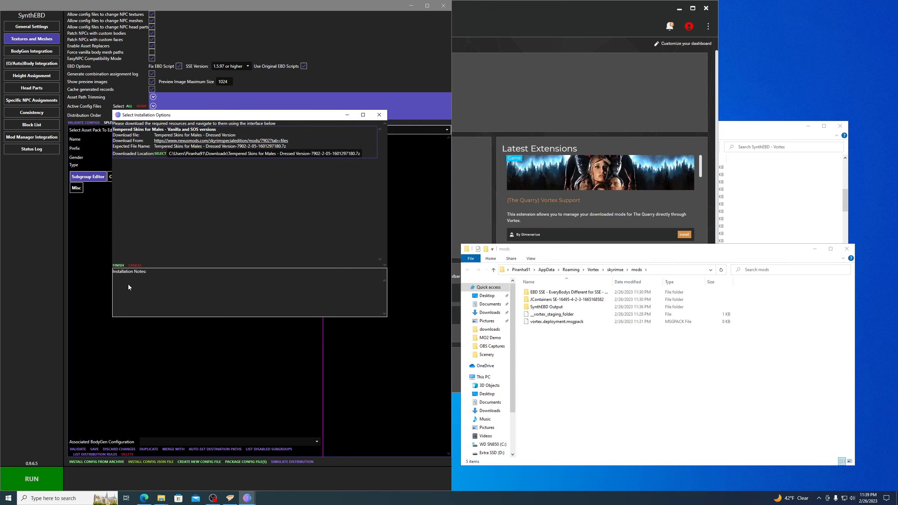
Finish the Tempered Skins for Males installation, reading the path length notice and dismissing the installer messages.
{"action": "left_click", "coordinate": [118, 266]}
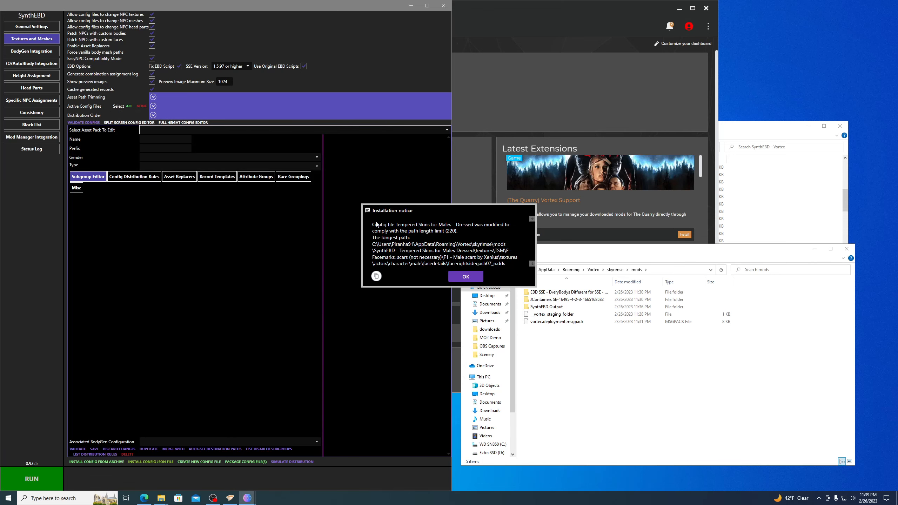
{"action": "scroll", "coordinate": [439, 244], "scroll_direction": "down", "scroll_amount": 1}
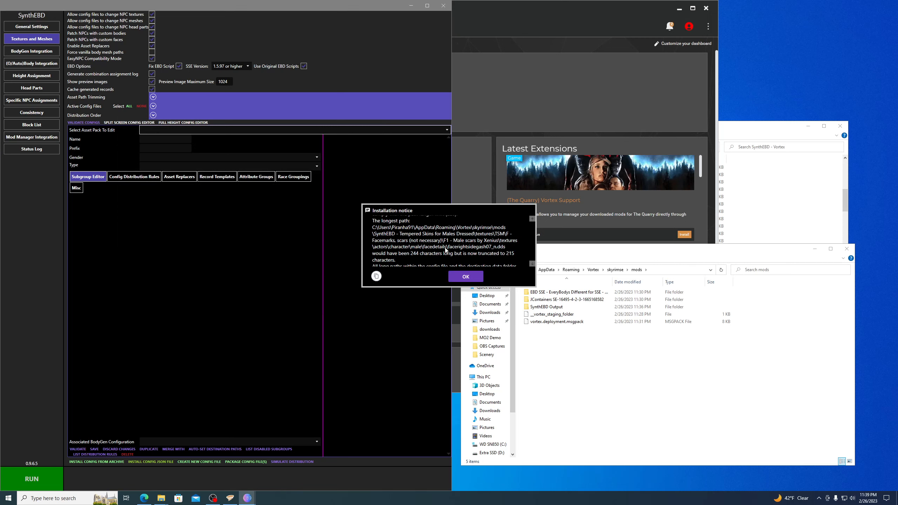
{"action": "scroll", "coordinate": [448, 244], "scroll_direction": "down", "scroll_amount": 1}
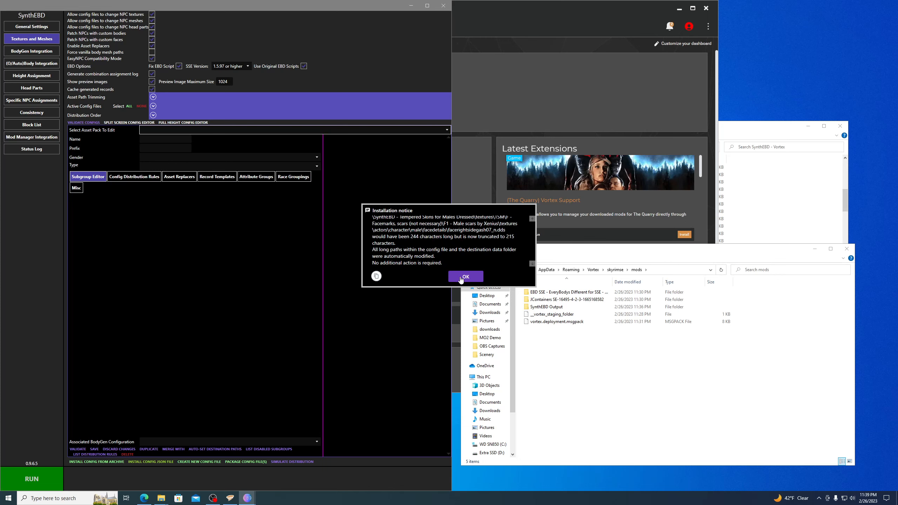
{"action": "left_click", "coordinate": [463, 280]}
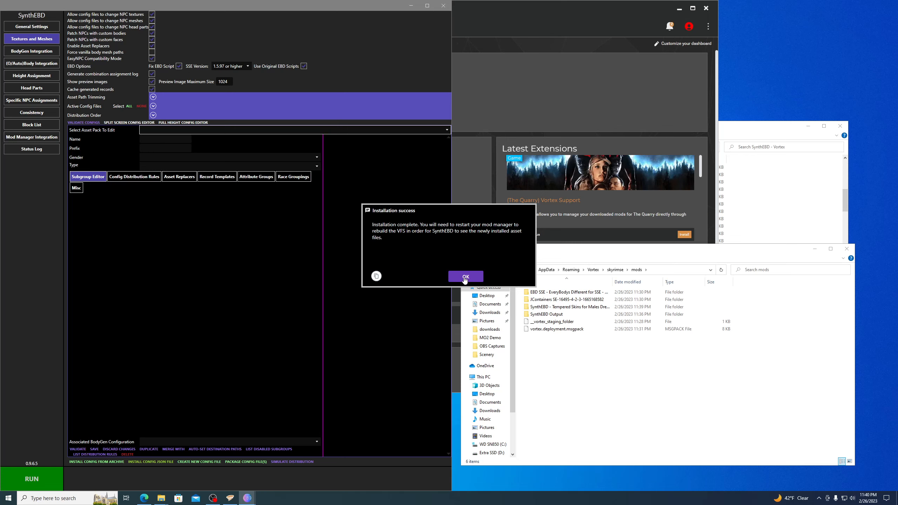
{"action": "left_click", "coordinate": [464, 277]}
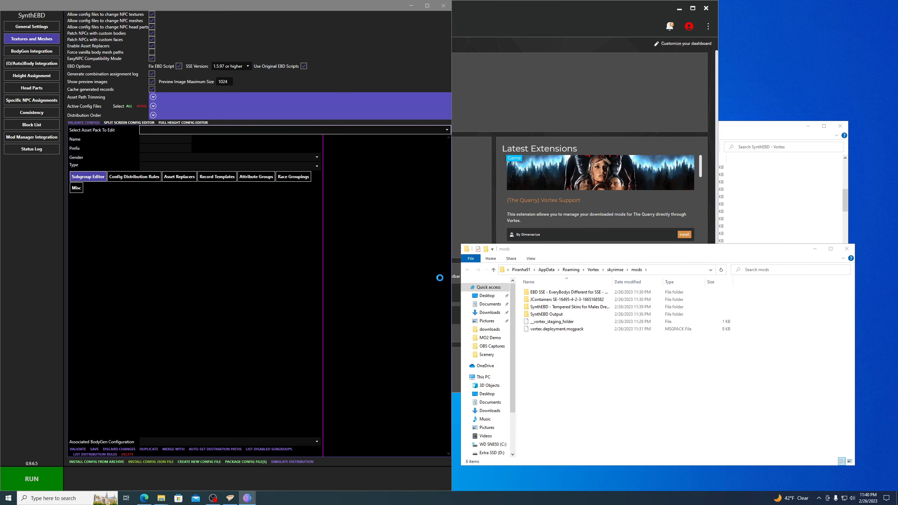
Start installing the SynthEBD.-.Tempered.Skins.for.Females.7z config for the CBBE body type, accepting the MCSmarties Diverse Races BodyGen settings.
{"action": "left_click", "coordinate": [96, 462]}
{"action": "left_click", "coordinate": [32, 131]}
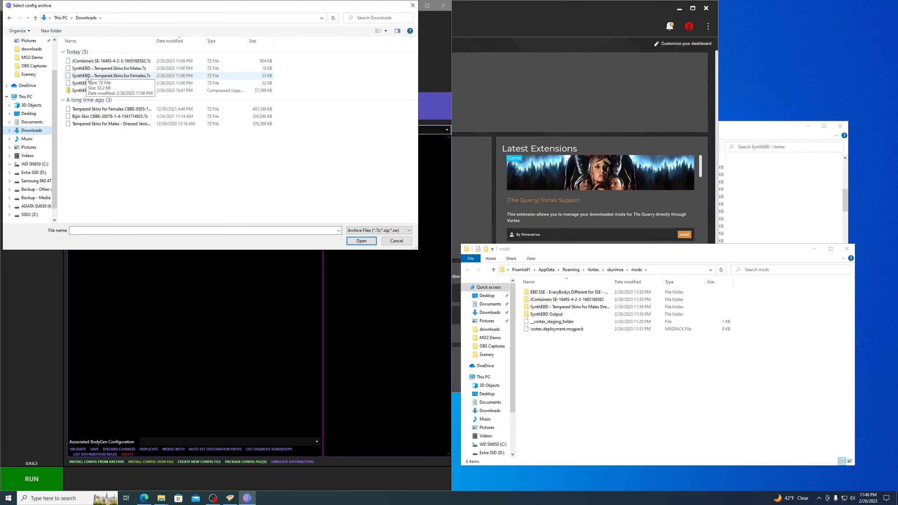
{"action": "double_click", "coordinate": [100, 77]}
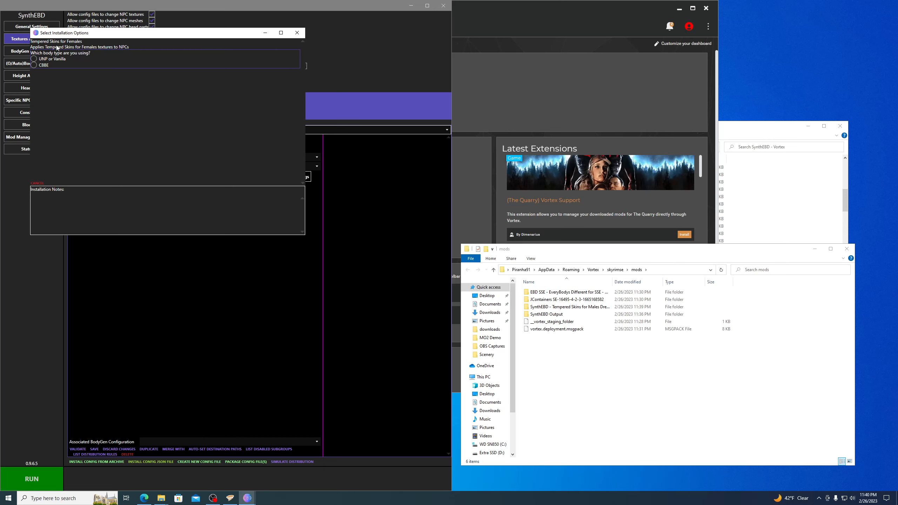
{"action": "left_click", "coordinate": [34, 65]}
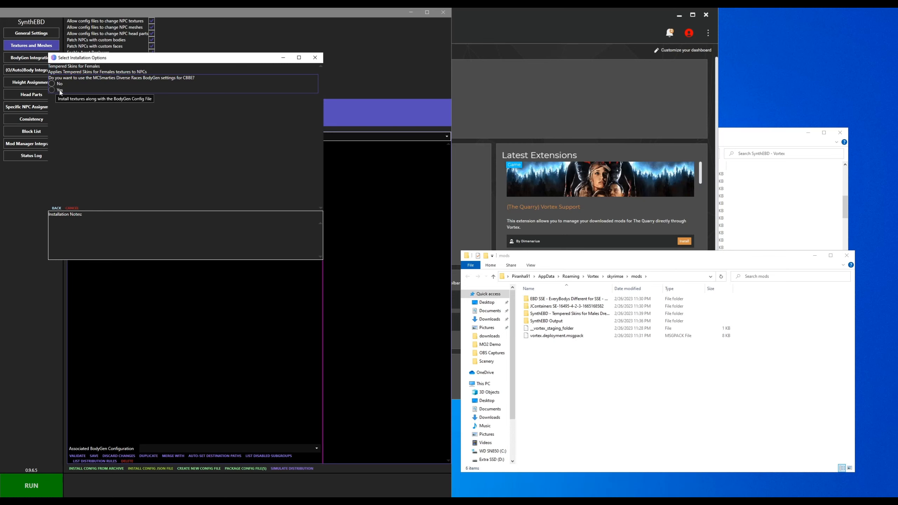
{"action": "left_click", "coordinate": [60, 90]}
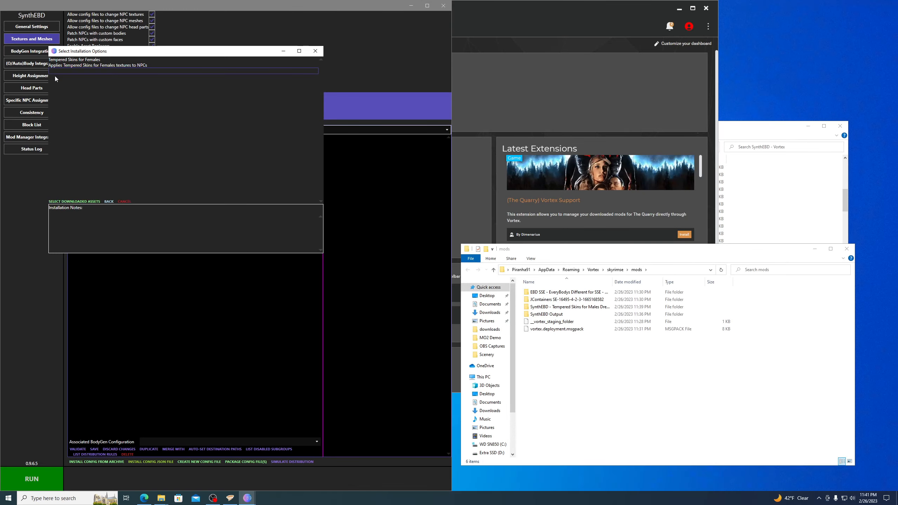
Supply the downloaded archive Tempered Skins for Females CBBE-8505-1-32-1604152171.7z and finish the installation, dismissing the path length and completion messages.
{"action": "left_click", "coordinate": [76, 201]}
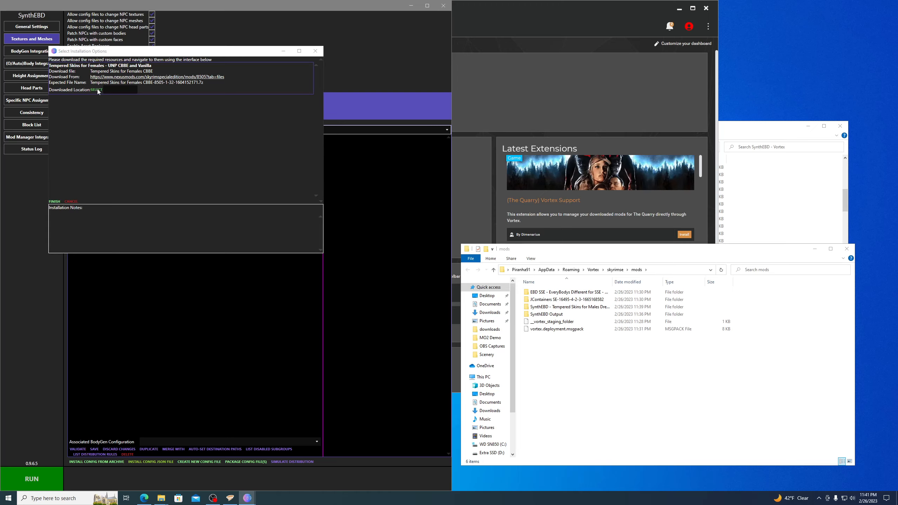
{"action": "left_click", "coordinate": [96, 90]}
{"action": "double_click", "coordinate": [145, 165]}
{"action": "left_click", "coordinate": [53, 202]}
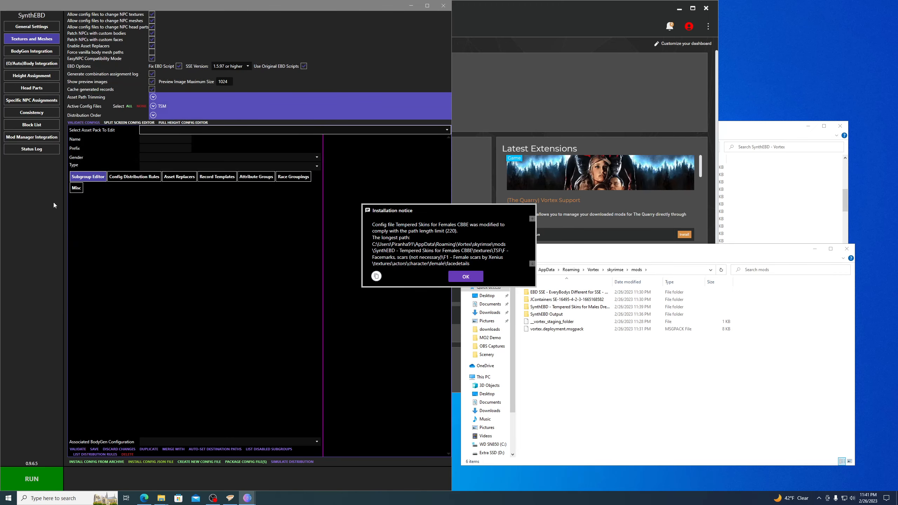
{"action": "scroll", "coordinate": [469, 262], "scroll_direction": "down", "scroll_amount": 3}
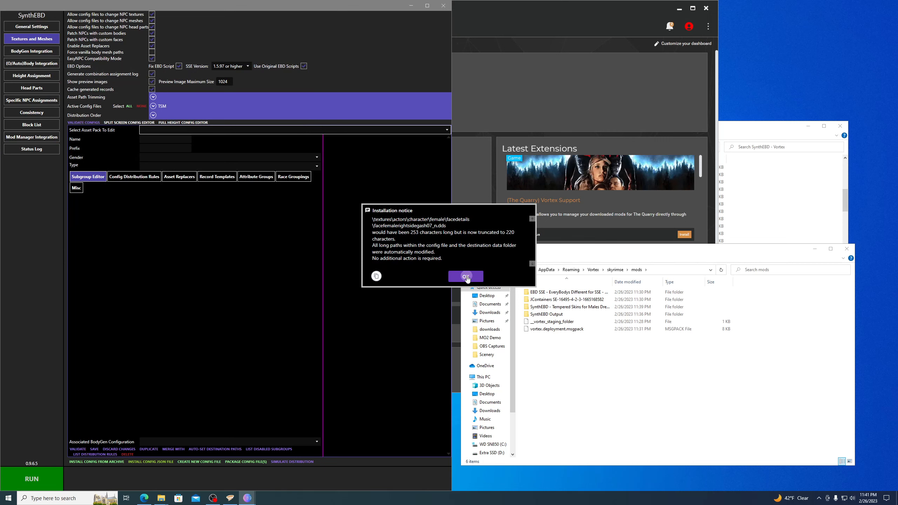
{"action": "left_click", "coordinate": [466, 277]}
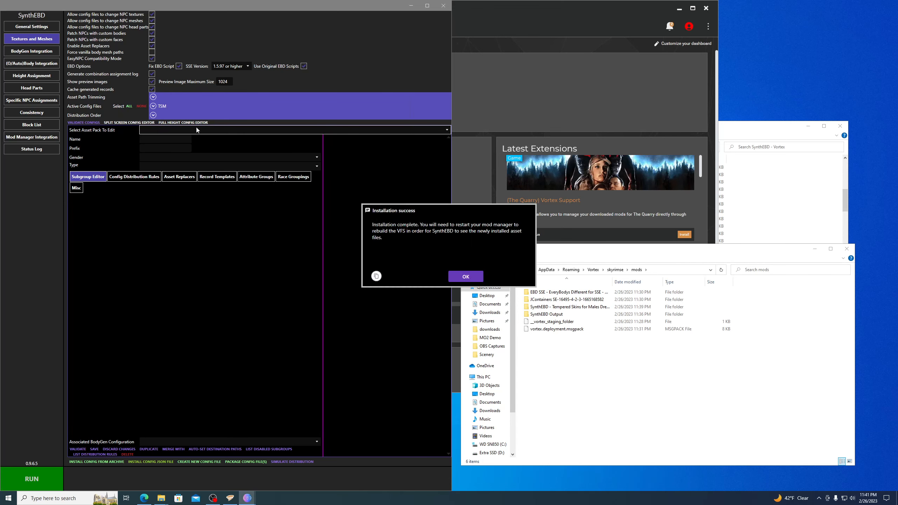
{"action": "left_click", "coordinate": [466, 277]}
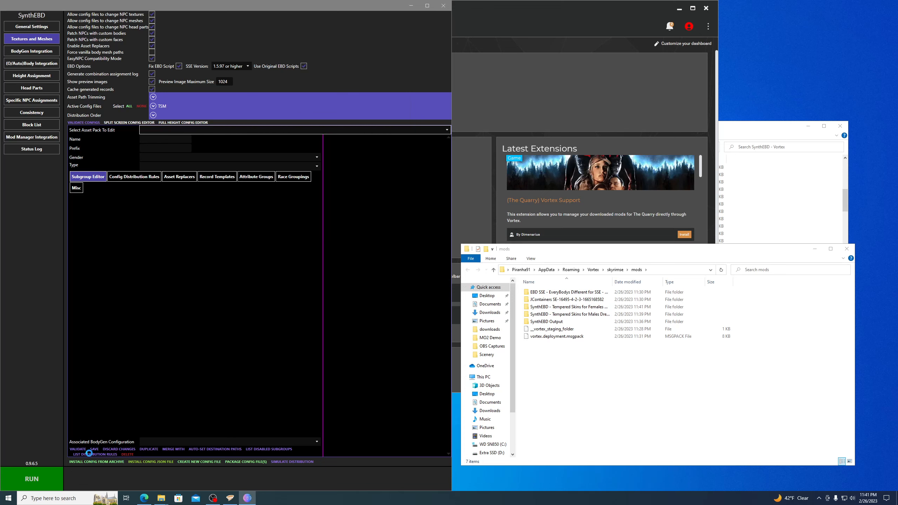
Start installing the SynthEBD.-.Bijin.Skin.7z config for the CBBE body type at 4K resolution, declining the MCSmarties Diverse Races BodyGen settings.
{"action": "left_click", "coordinate": [91, 463]}
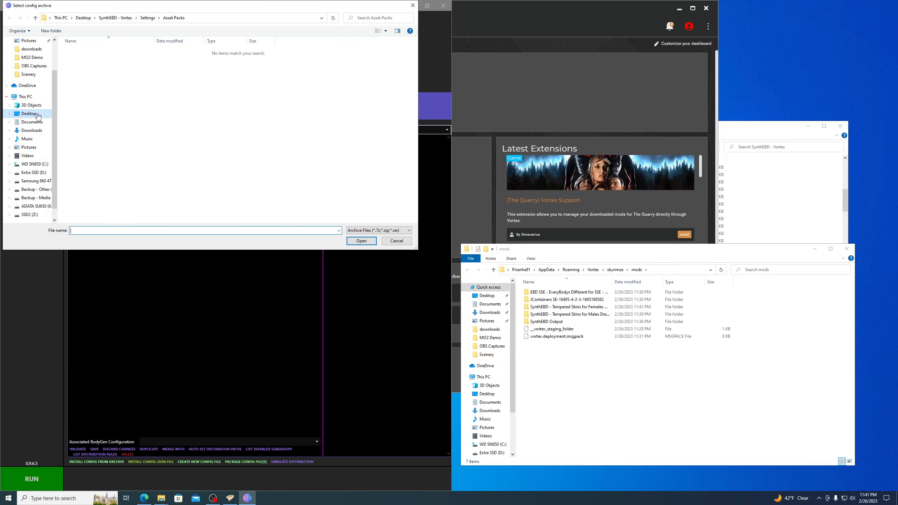
{"action": "left_click", "coordinate": [113, 85]}
{"action": "double_click", "coordinate": [113, 86]}
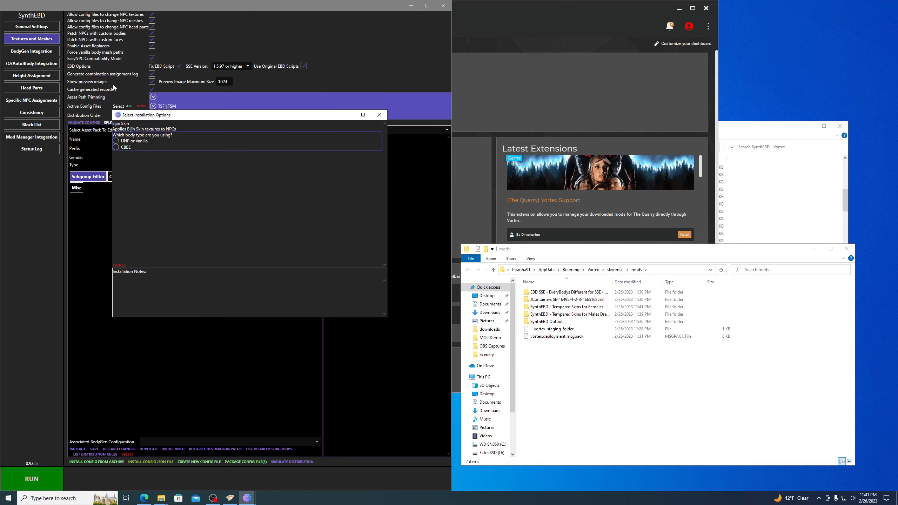
{"action": "left_click", "coordinate": [116, 140]}
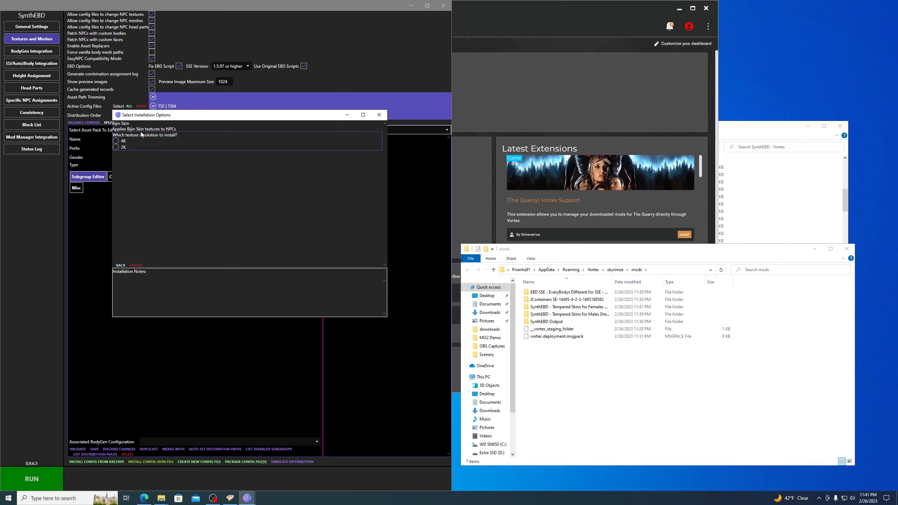
{"action": "left_click", "coordinate": [116, 142]}
{"action": "left_click", "coordinate": [117, 141]}
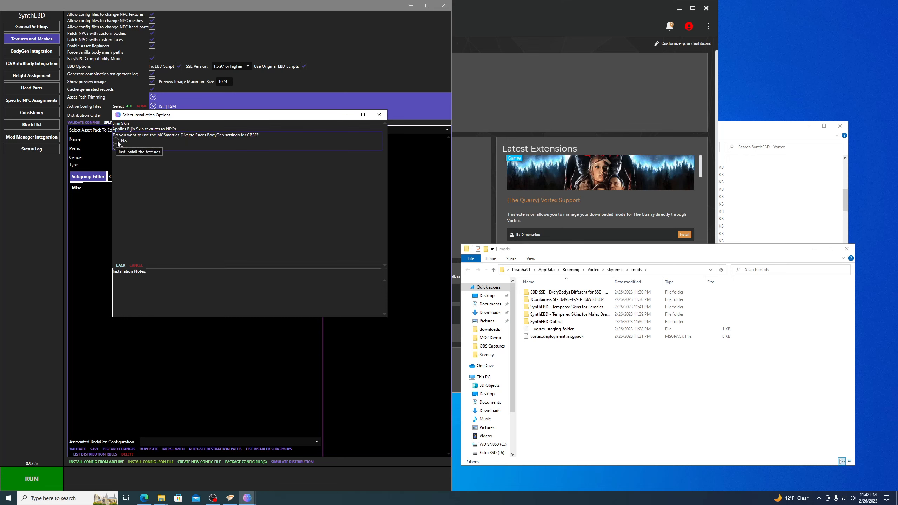
{"action": "left_click", "coordinate": [117, 141]}
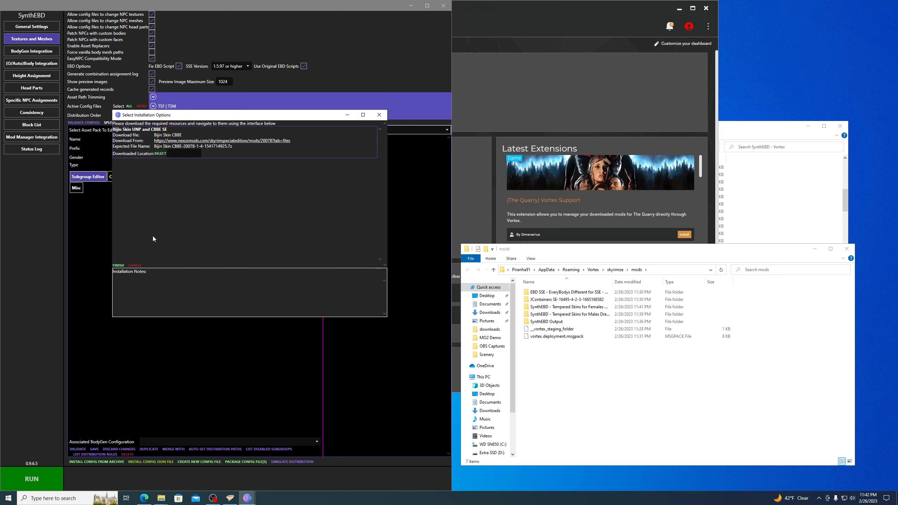
Supply the downloaded archive Bijin Skin CBBE-20078-1-4-1541714925.7z and finish the Bijin Skin installation, dismissing the completion message.
{"action": "left_click", "coordinate": [159, 153]}
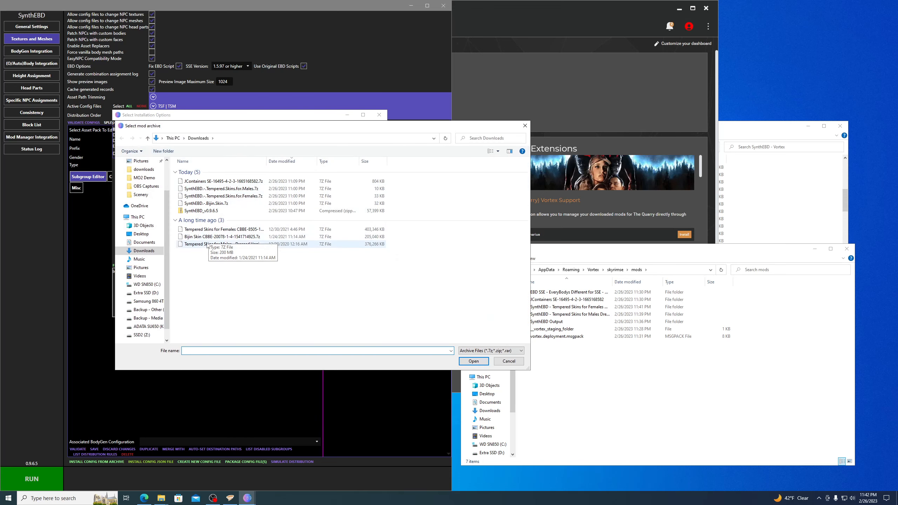
{"action": "double_click", "coordinate": [204, 237]}
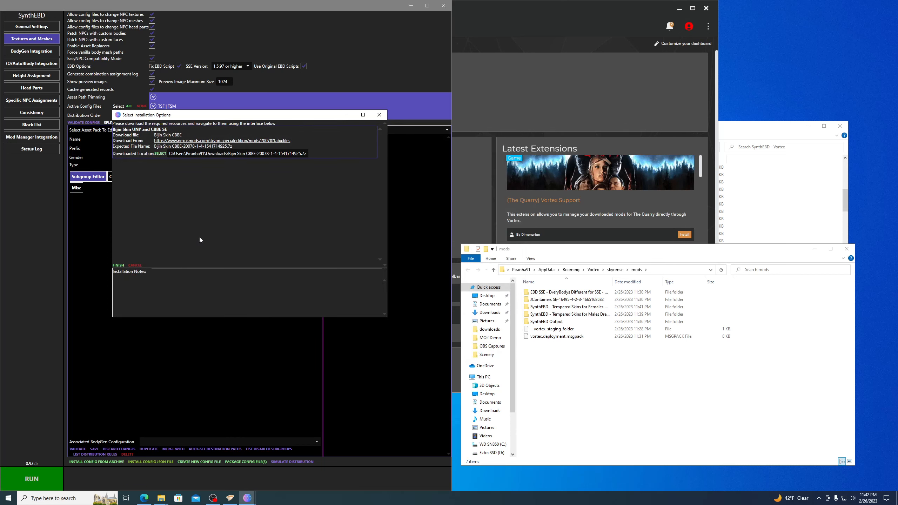
{"action": "left_click", "coordinate": [118, 265]}
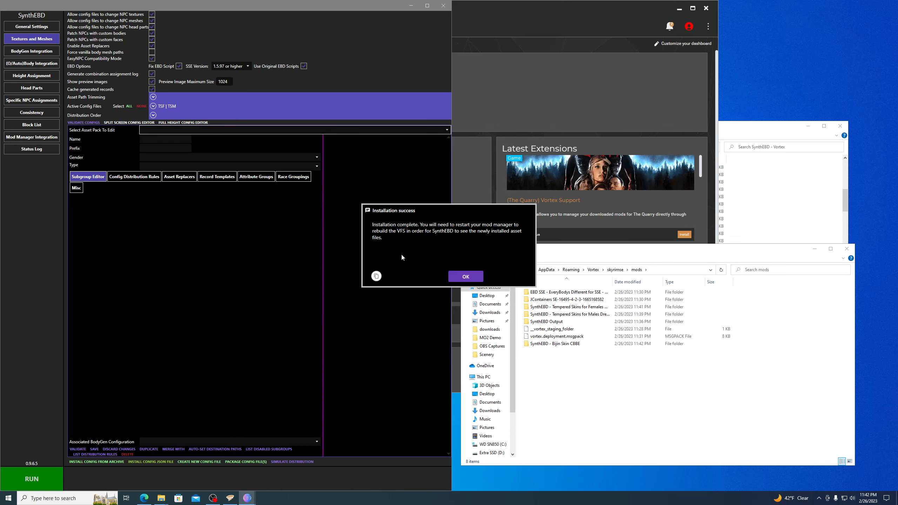
{"action": "left_click", "coordinate": [469, 277]}
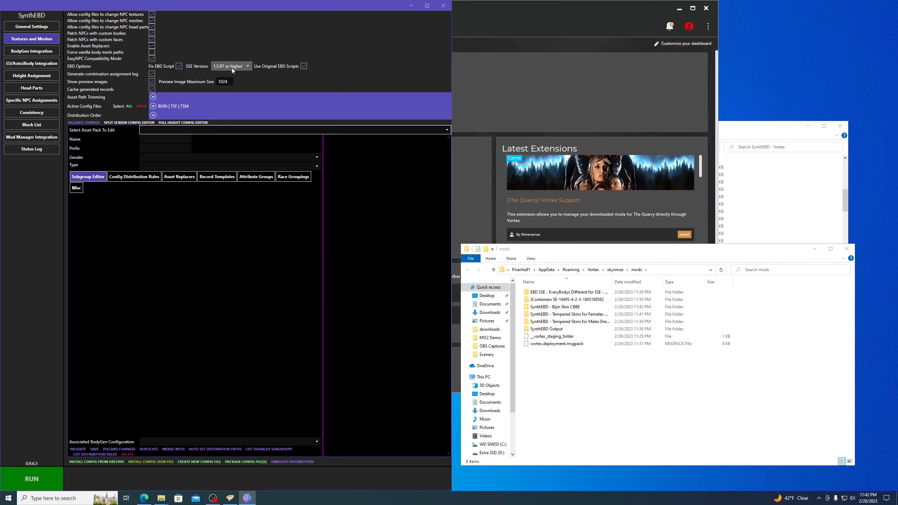
Close SynthEBD, check the mod list in Vortex, and restart Vortex from the desktop.
{"action": "left_click", "coordinate": [442, 8]}
{"action": "left_click", "coordinate": [422, 15]}
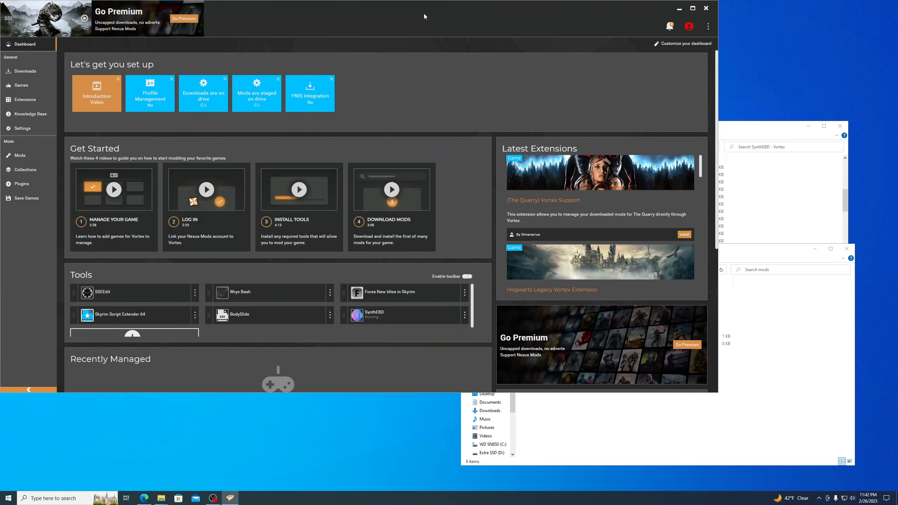
{"action": "left_click", "coordinate": [21, 159]}
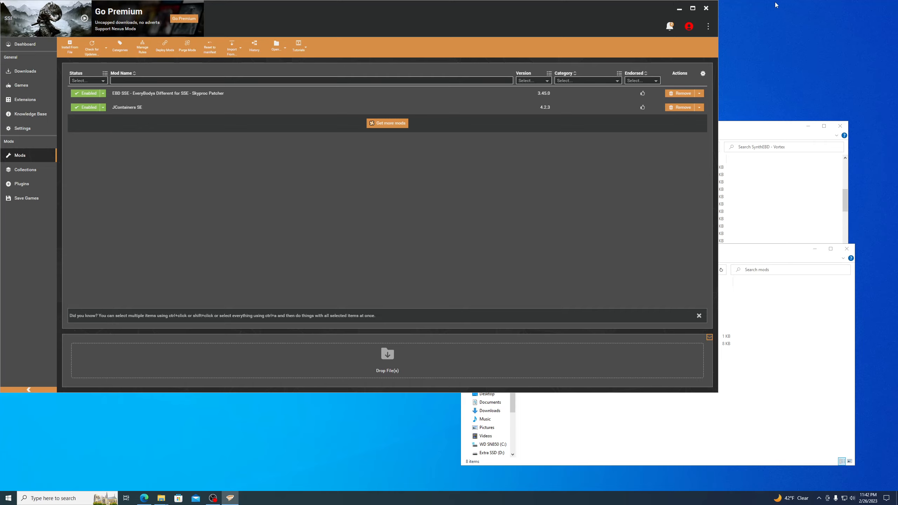
{"action": "left_click", "coordinate": [705, 8]}
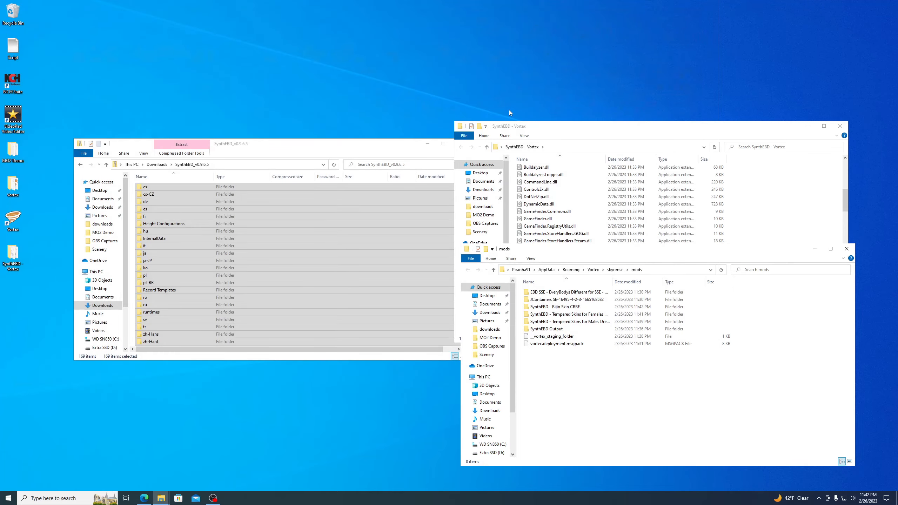
{"action": "double_click", "coordinate": [12, 219]}
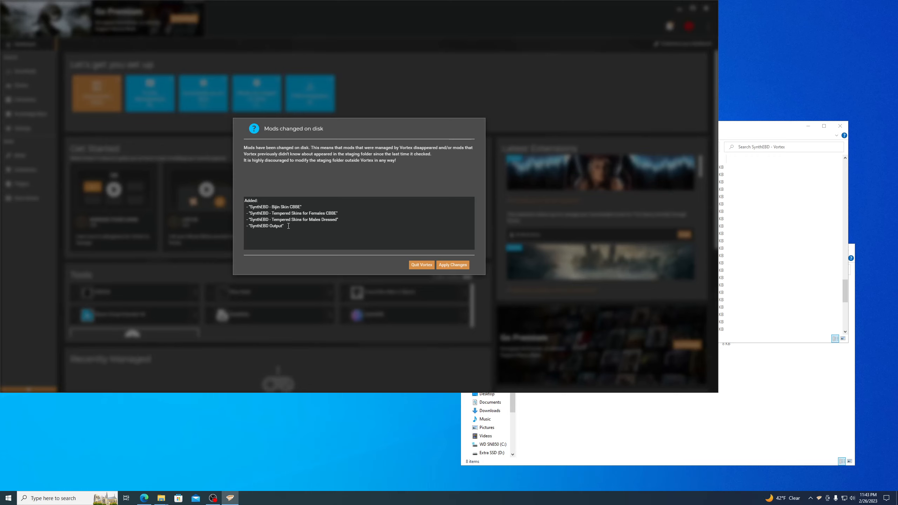
Review the added SynthEBD folders in the notice about mods changed on disk and apply the changes.
{"action": "left_click_drag", "start_coordinate": [284, 226], "coordinate": [244, 206]}
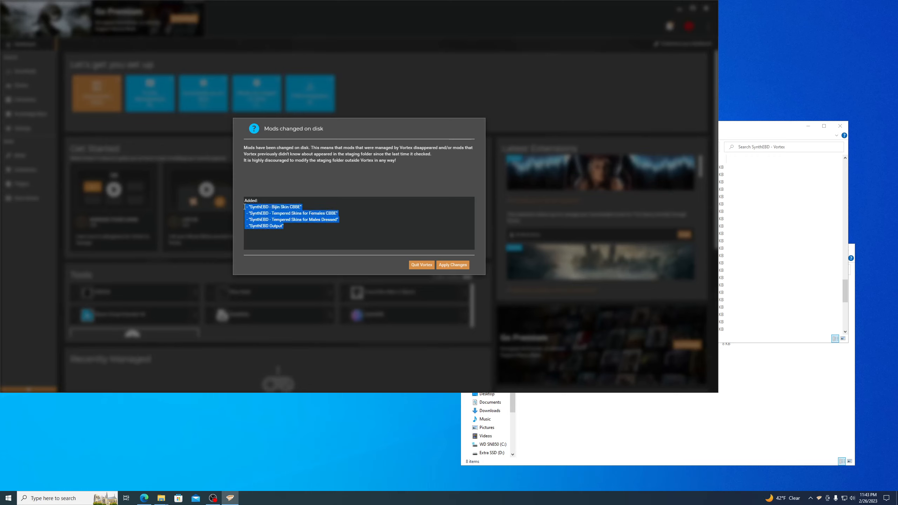
{"action": "left_click", "coordinate": [296, 227]}
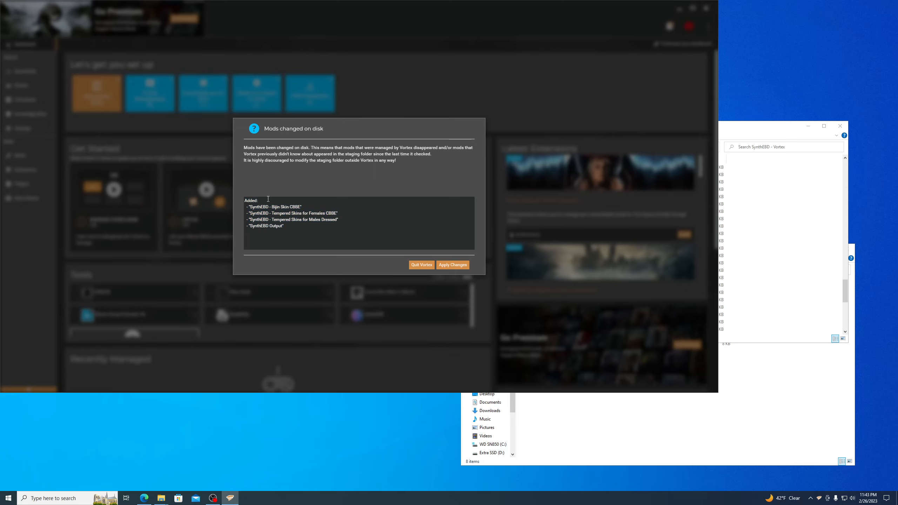
{"action": "key", "text": "ctrl+a"}
{"action": "left_click", "coordinate": [456, 265]}
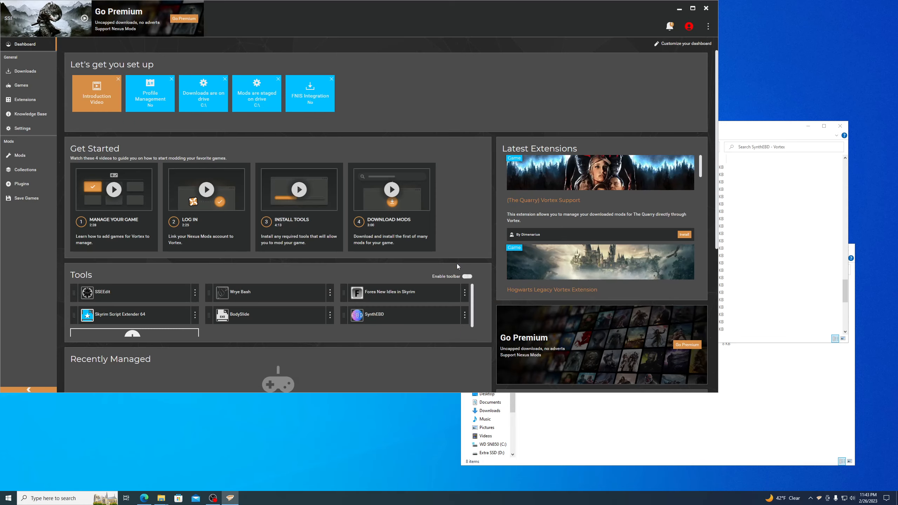
Enable the SynthEBD Bijin Skin CBBE, Tempered Skins for Females CBBE and Tempered Skins for Males Dressed mods, and deploy them.
{"action": "left_click", "coordinate": [20, 156]}
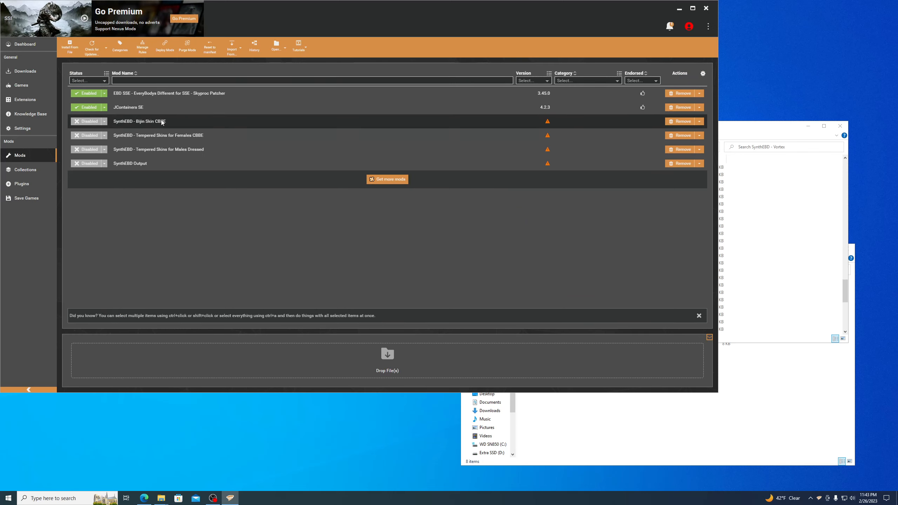
{"action": "left_click", "coordinate": [105, 122]}
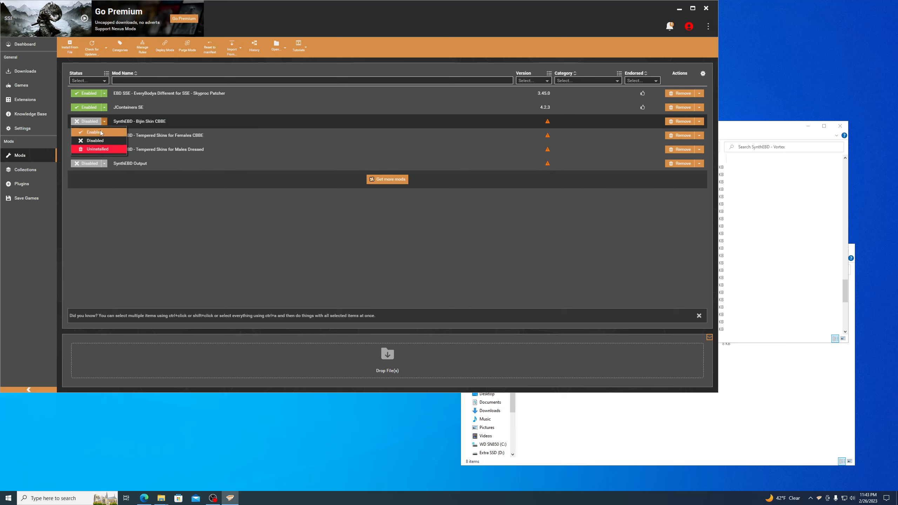
{"action": "left_click", "coordinate": [103, 136]}
{"action": "left_click", "coordinate": [104, 136]}
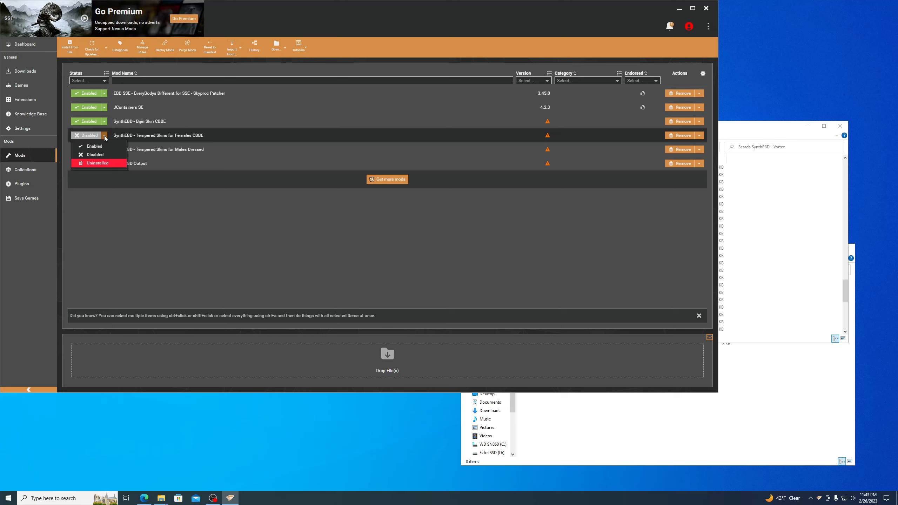
{"action": "left_click", "coordinate": [102, 145]}
{"action": "left_click", "coordinate": [105, 153]}
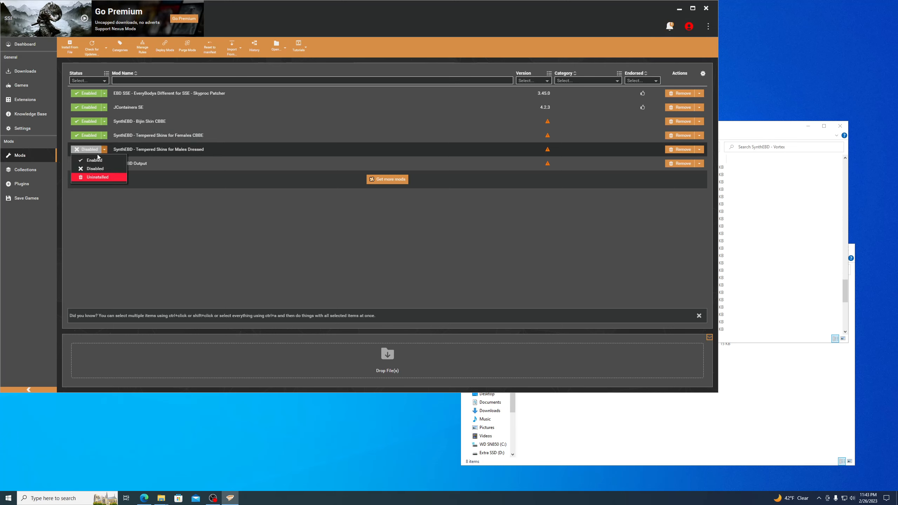
{"action": "left_click", "coordinate": [95, 162]}
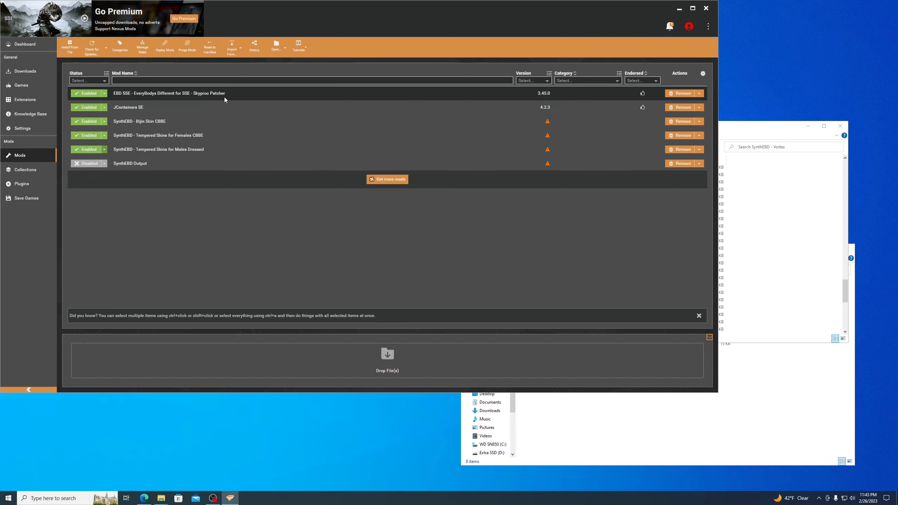
{"action": "left_click", "coordinate": [163, 49]}
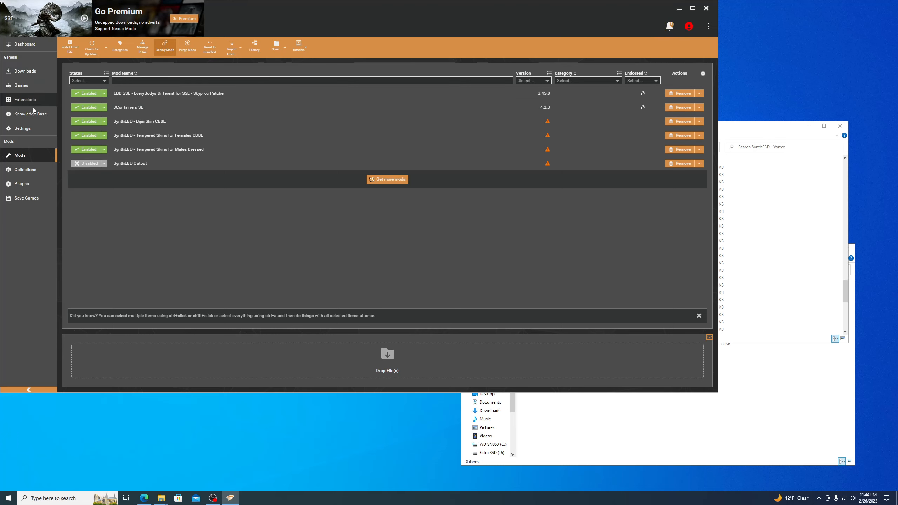
Relaunch SynthEBD from the Vortex dashboard and open the Bijin Skins 4K CBBE asset pack in the texture config editor.
{"action": "left_click", "coordinate": [26, 46]}
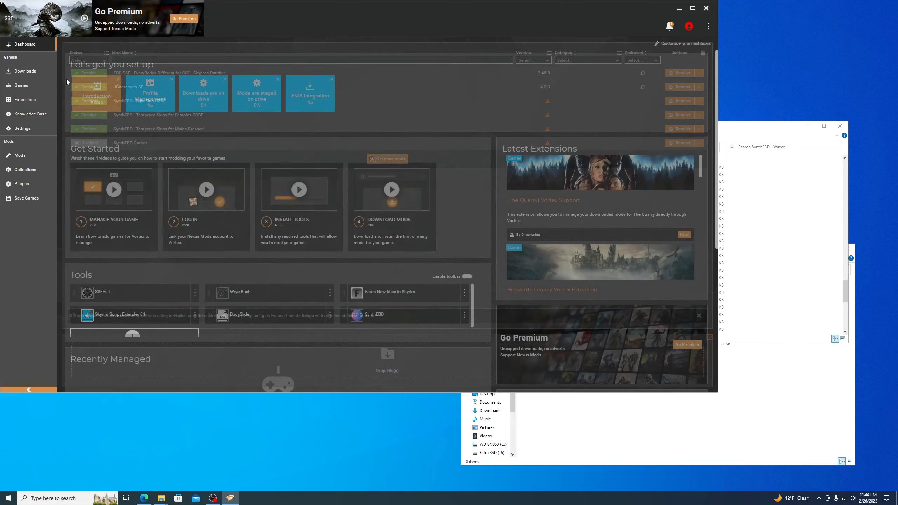
{"action": "left_click", "coordinate": [357, 314]}
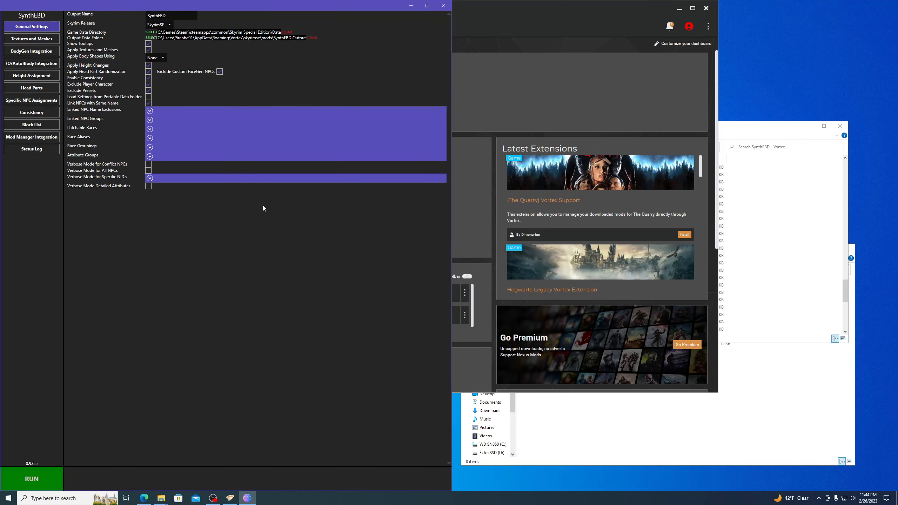
{"action": "left_click", "coordinate": [41, 42]}
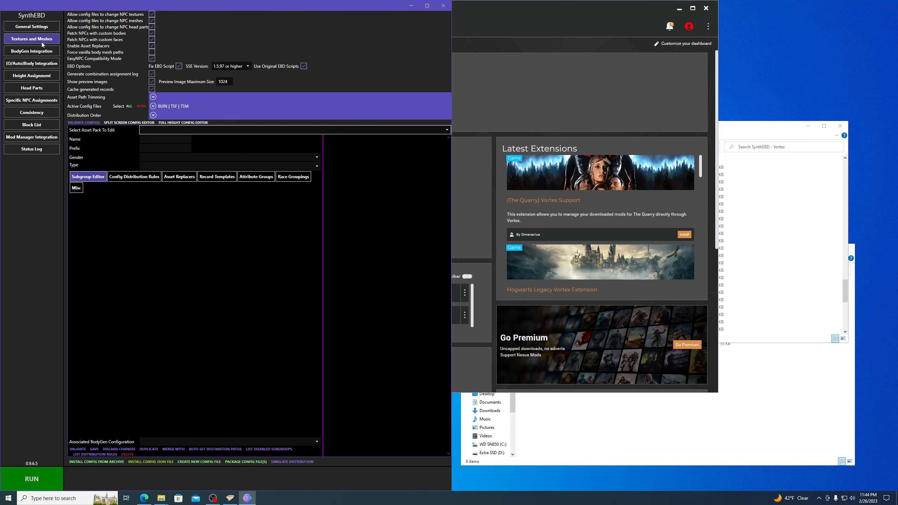
{"action": "left_click", "coordinate": [156, 129]}
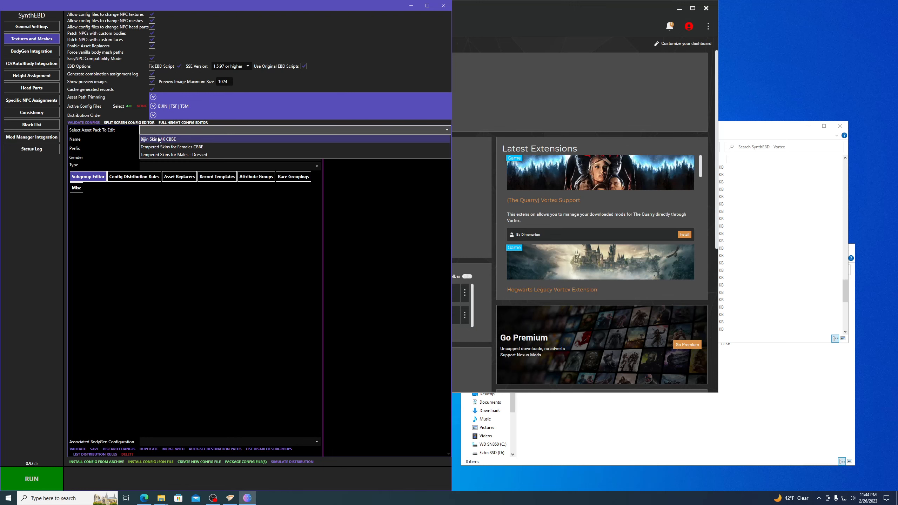
{"action": "left_click", "coordinate": [159, 140]}
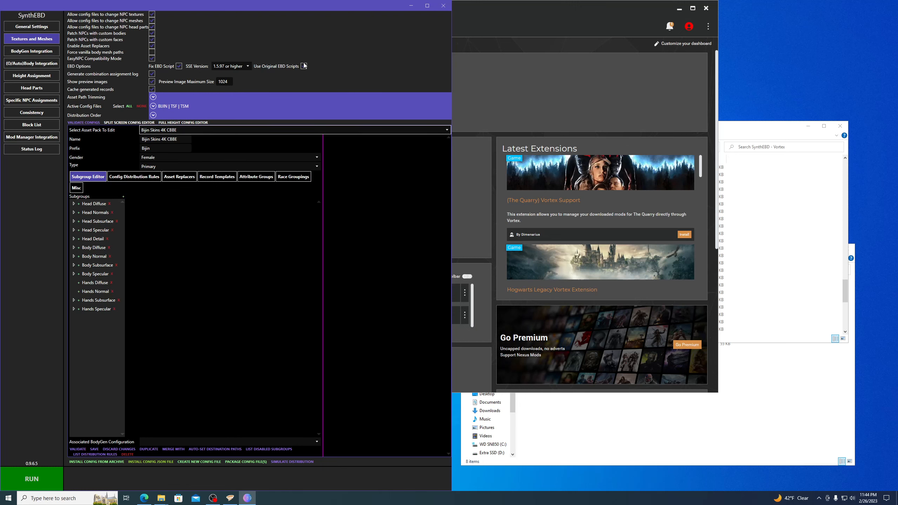
Validate the installed texture configs, dismiss the result message, and run the patcher.
{"action": "left_click", "coordinate": [85, 122]}
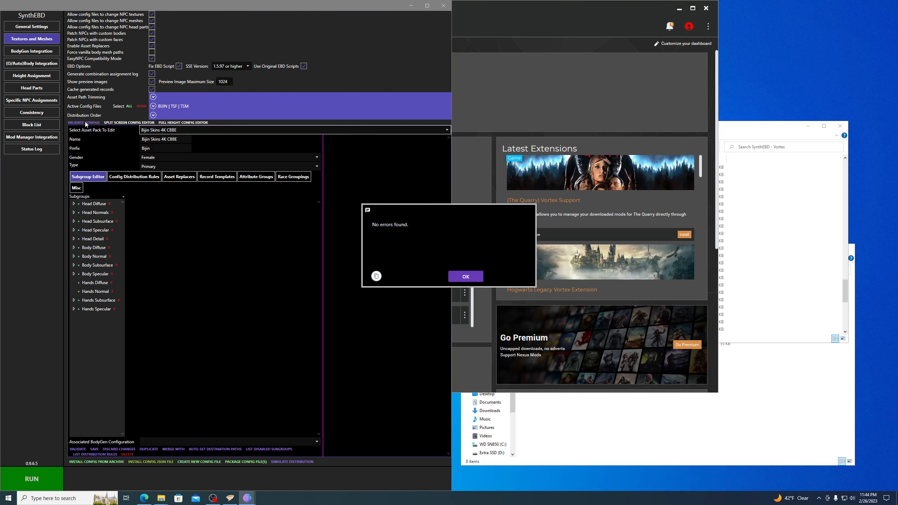
{"action": "left_click", "coordinate": [465, 277]}
{"action": "left_click", "coordinate": [46, 27]}
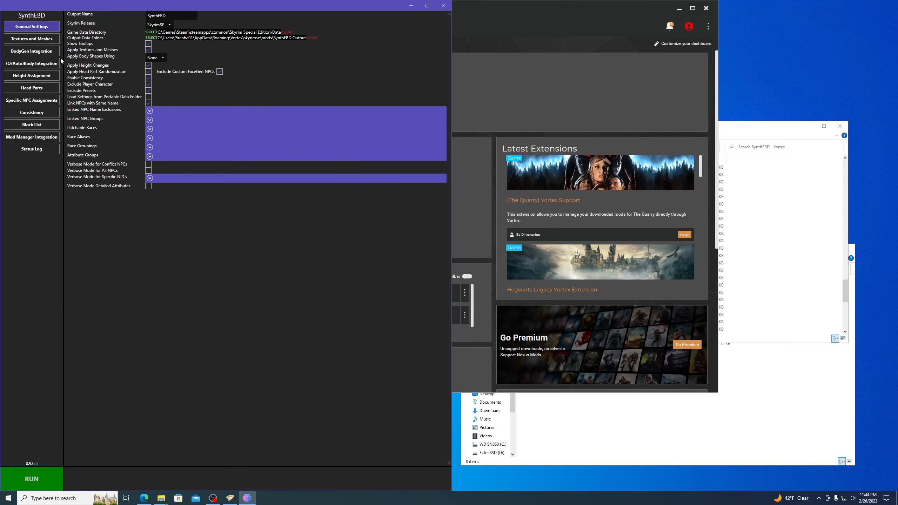
{"action": "left_click", "coordinate": [39, 483]}
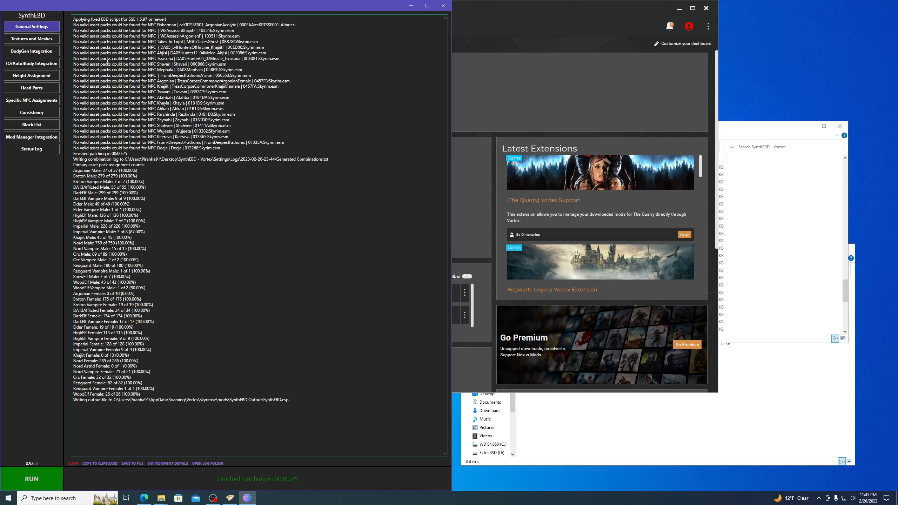
Review the NPC messages and the SynthEBD.esp output path in the patcher log, and close SynthEBD.
{"action": "left_click_drag", "start_coordinate": [90, 26], "coordinate": [227, 150]}
{"action": "left_click", "coordinate": [247, 128]}
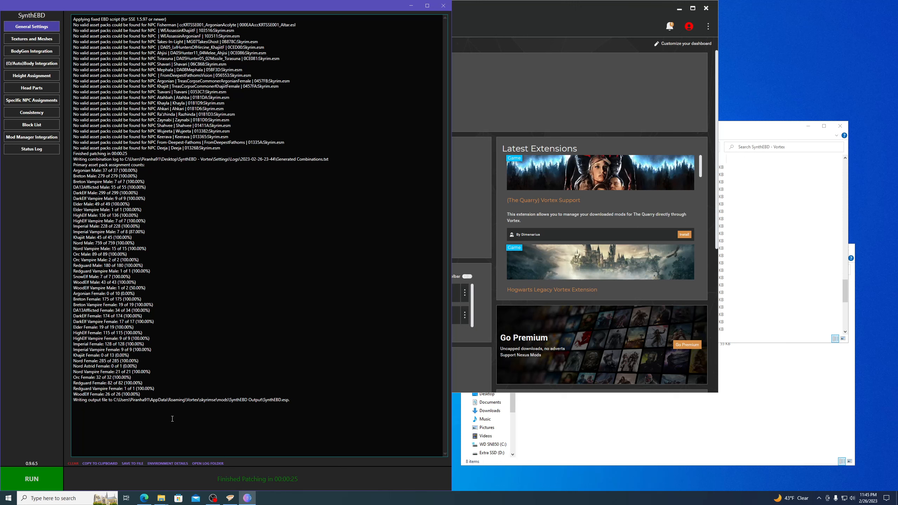
{"action": "left_click_drag", "start_coordinate": [94, 401], "coordinate": [291, 400]}
{"action": "left_click", "coordinate": [295, 406]}
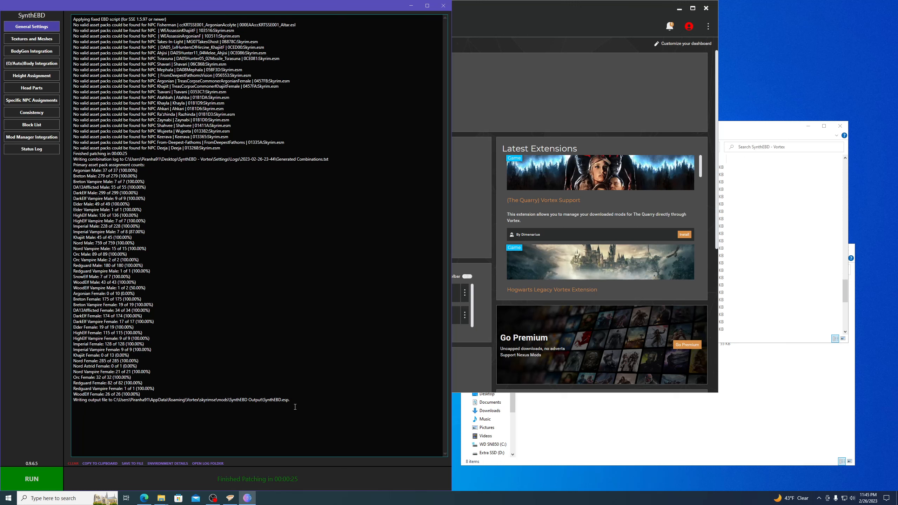
{"action": "left_click", "coordinate": [443, 7]}
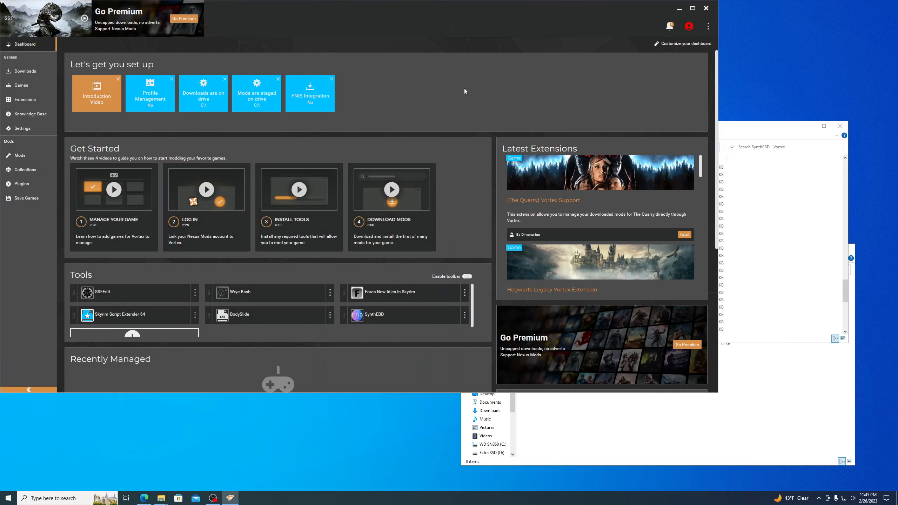
Enable and deploy the SynthEBD Output mod in Vortex, and check the details of the unresolved file conflicts notice.
{"action": "left_click", "coordinate": [19, 154]}
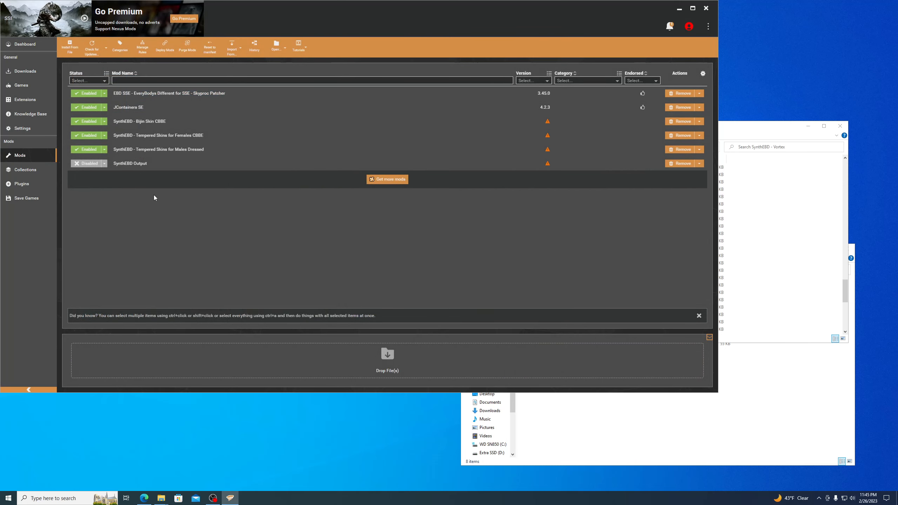
{"action": "left_click", "coordinate": [104, 163]}
{"action": "left_click", "coordinate": [98, 175]}
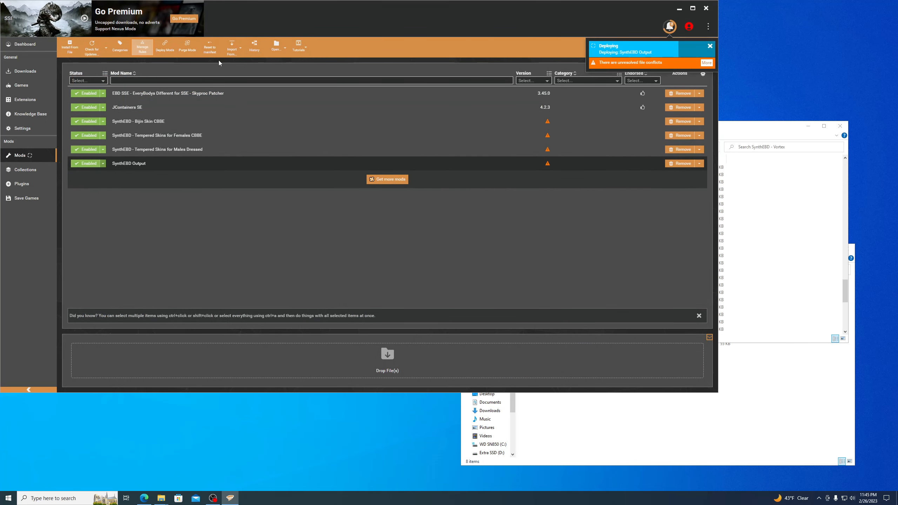
{"action": "left_click", "coordinate": [167, 50]}
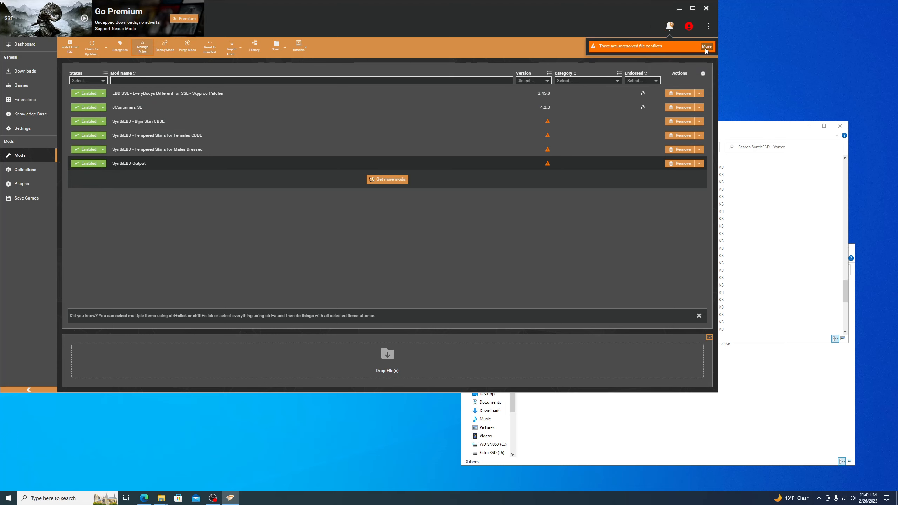
{"action": "left_click", "coordinate": [704, 47]}
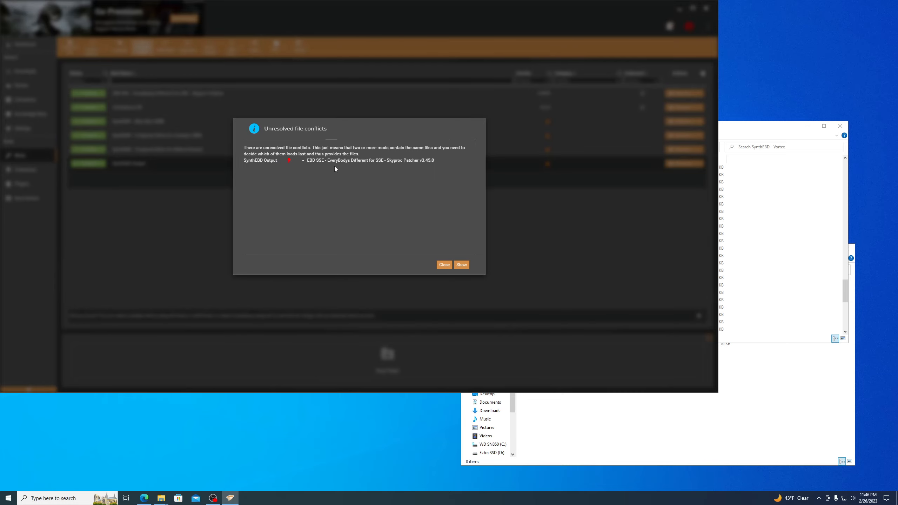
{"action": "left_click", "coordinate": [440, 266]}
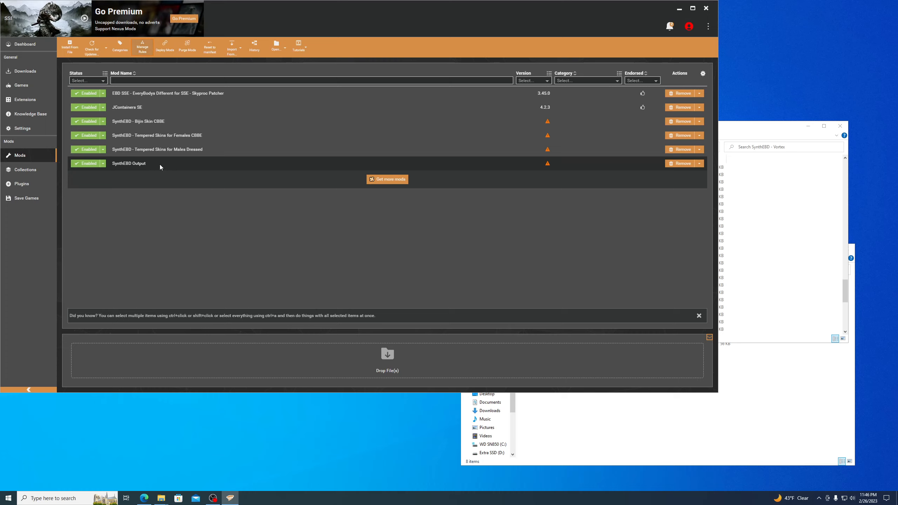